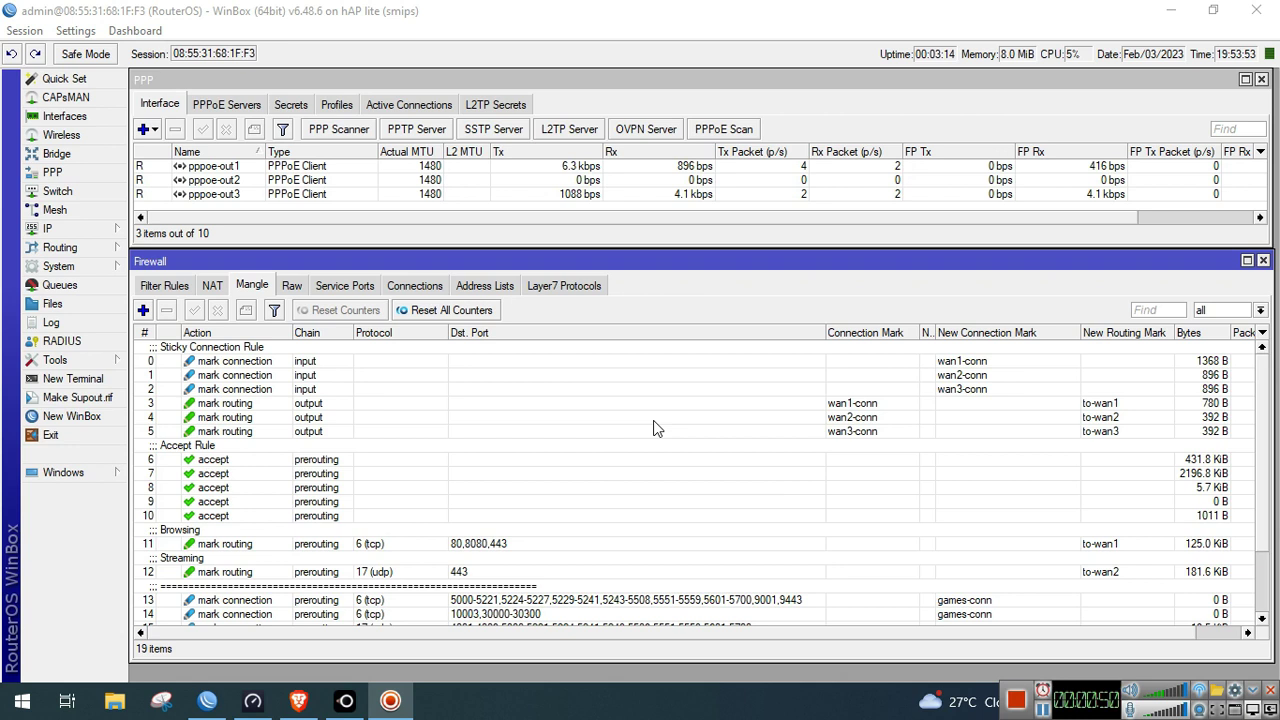
# Highlight the pppoe-out1, pppoe-out2 and pppoe-out3 clients one after another in the PPP interface list.
pyautogui.click(641, 168)
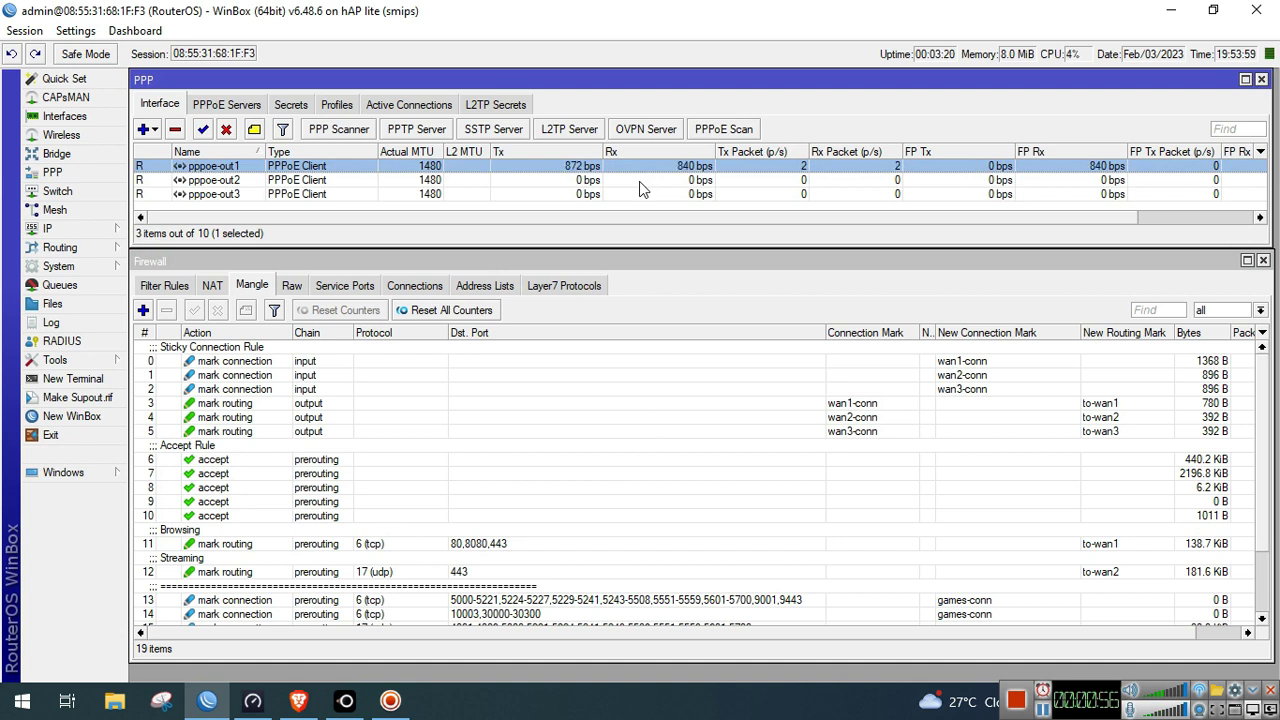
pyautogui.click(639, 182)
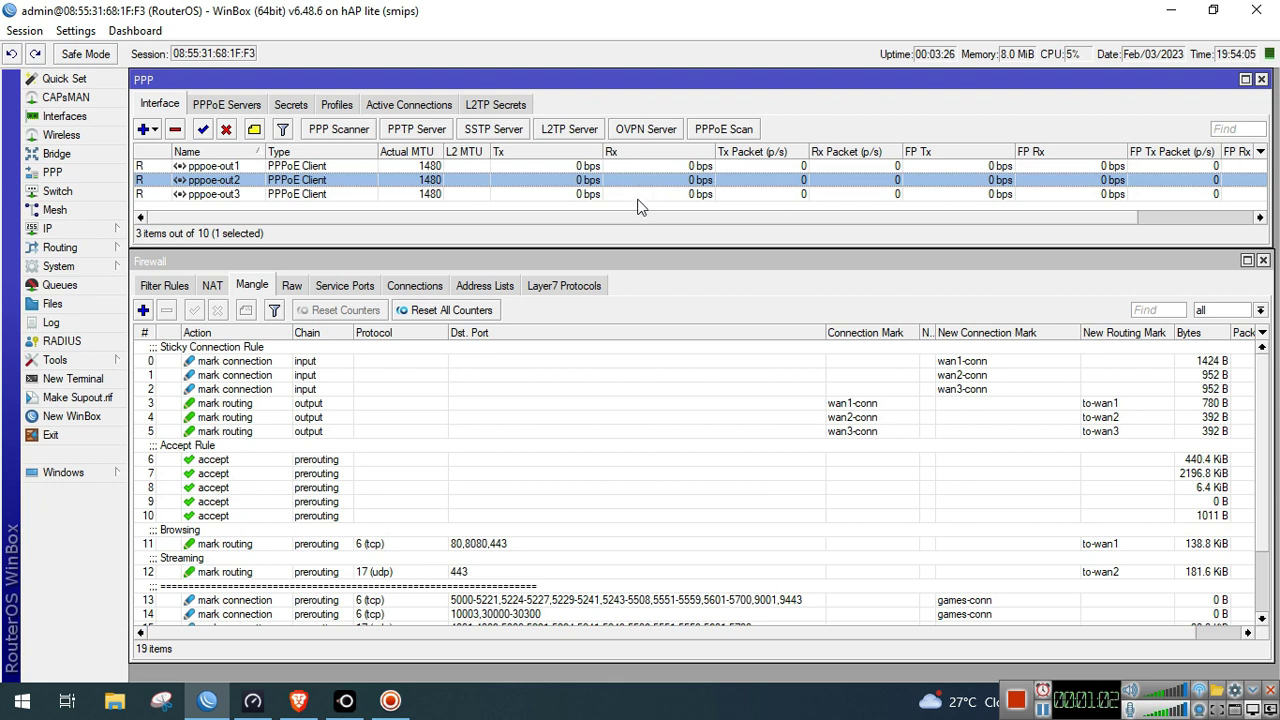
pyautogui.click(637, 197)
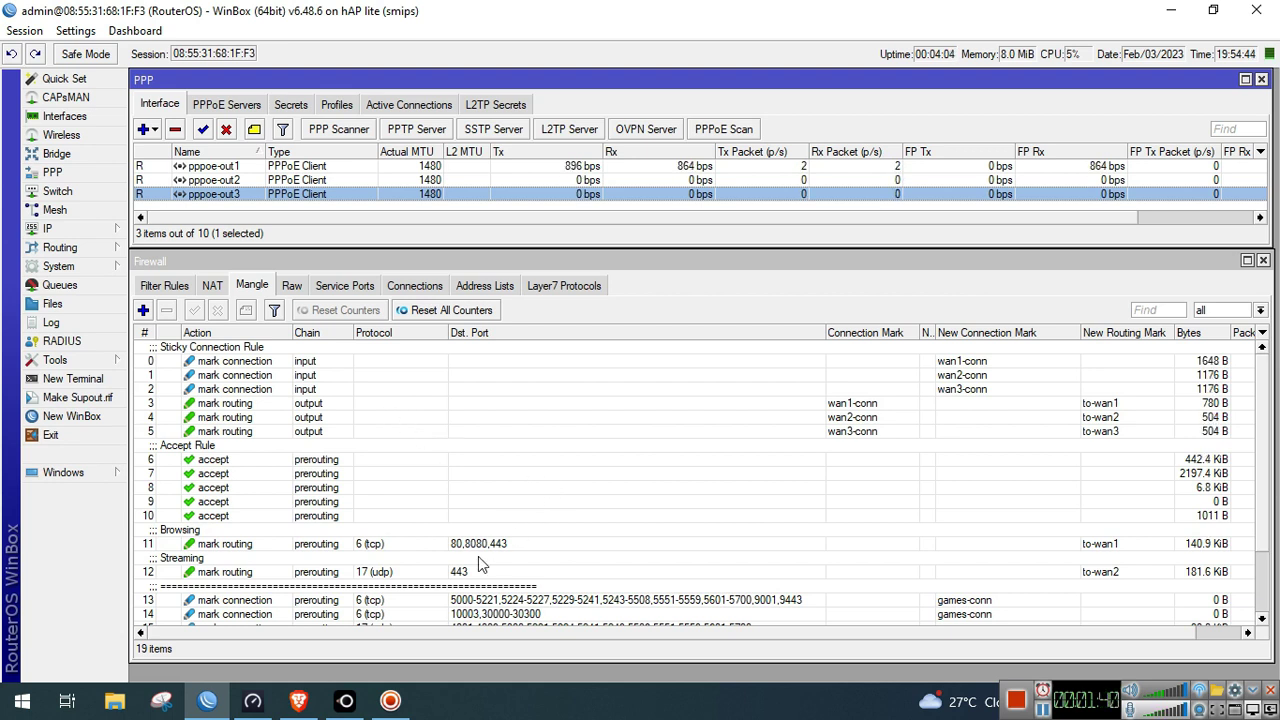
# Run a test in Speedtest and check the traffic on pppoe-out1 in the PPP interface list.
pyautogui.click(253, 701)
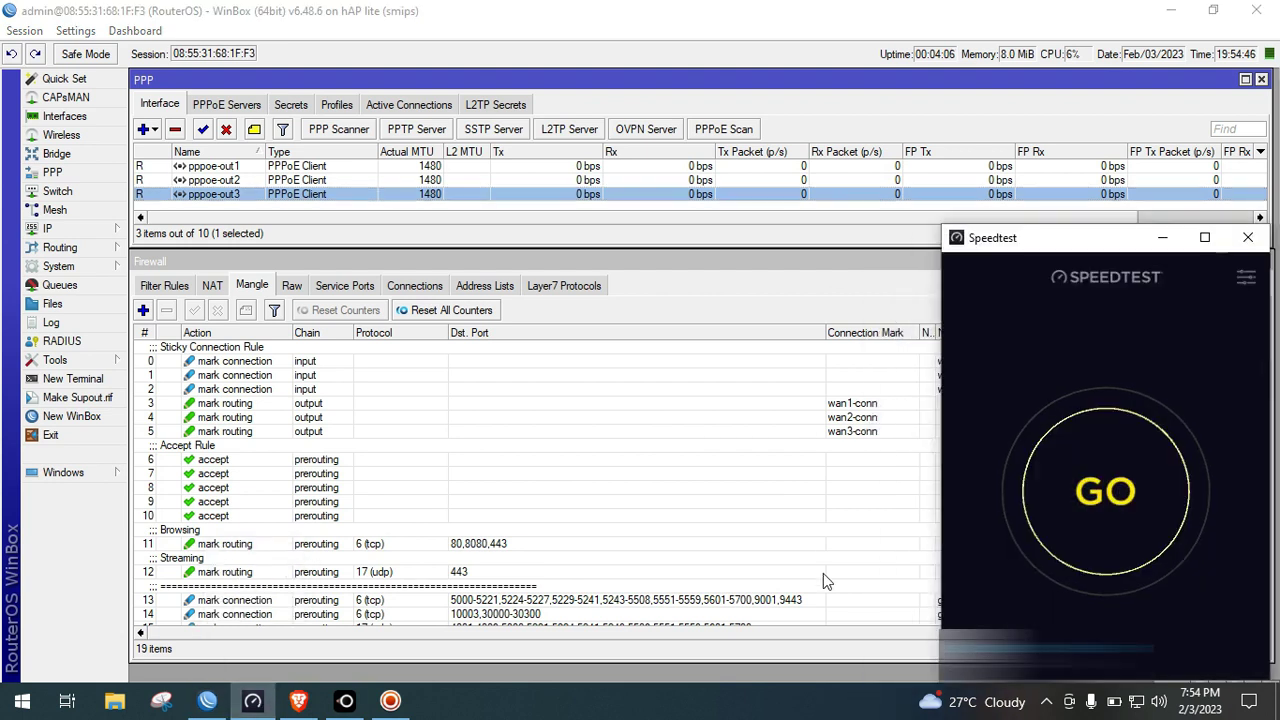
pyautogui.click(1100, 510)
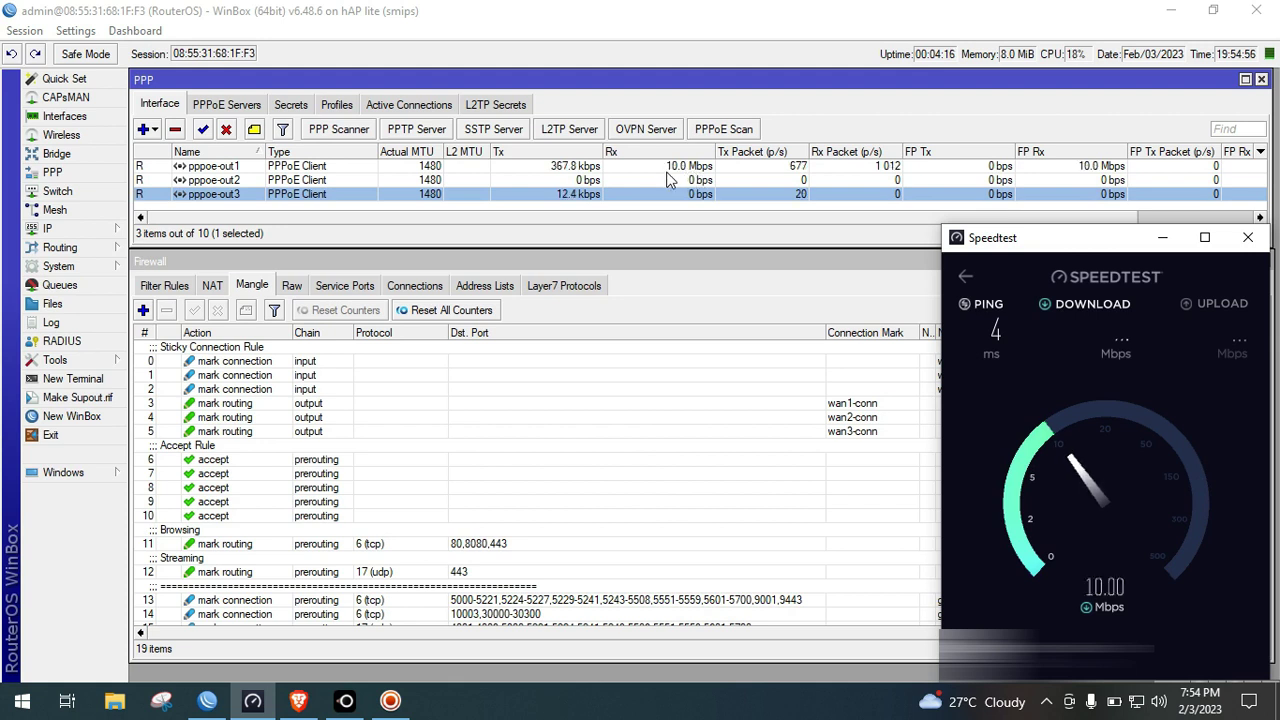
pyautogui.click(668, 167)
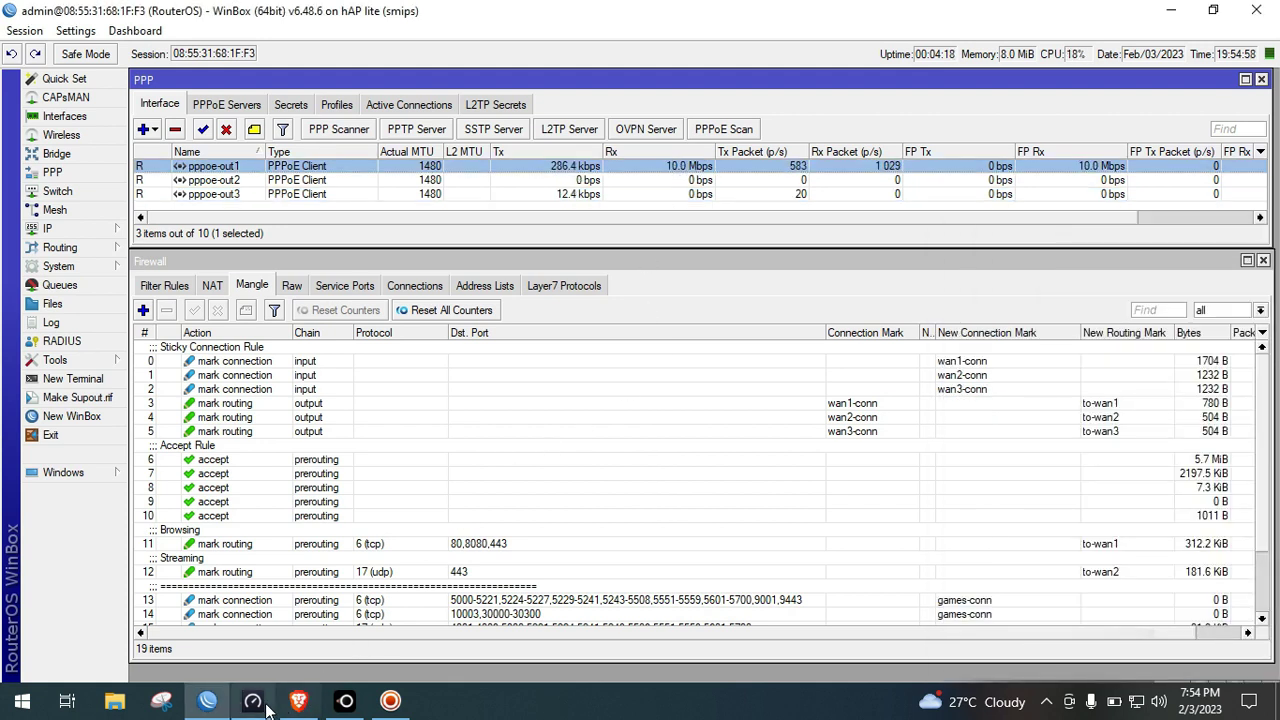
pyautogui.click(262, 703)
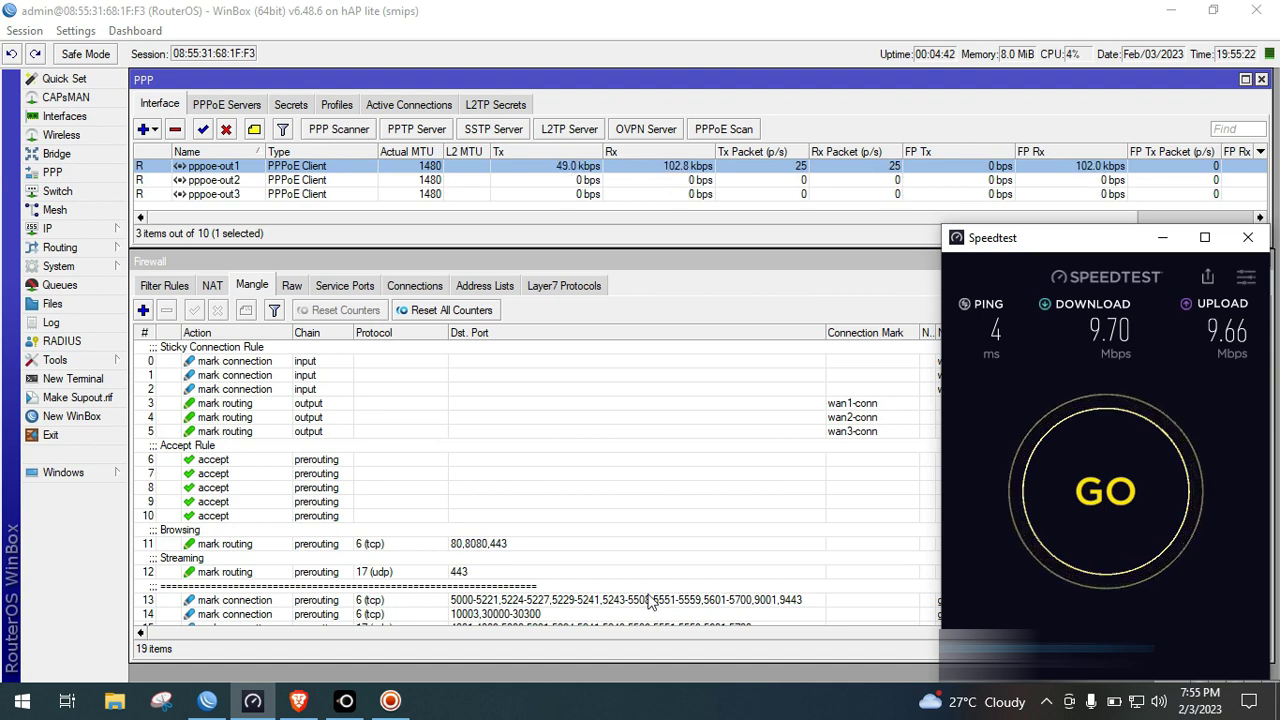
# Switch to Brave, download the 100MB test file into the d1 folder to watch the WAN traffic, and cancel the download.
pyautogui.click(300, 705)
pyautogui.click(884, 535)
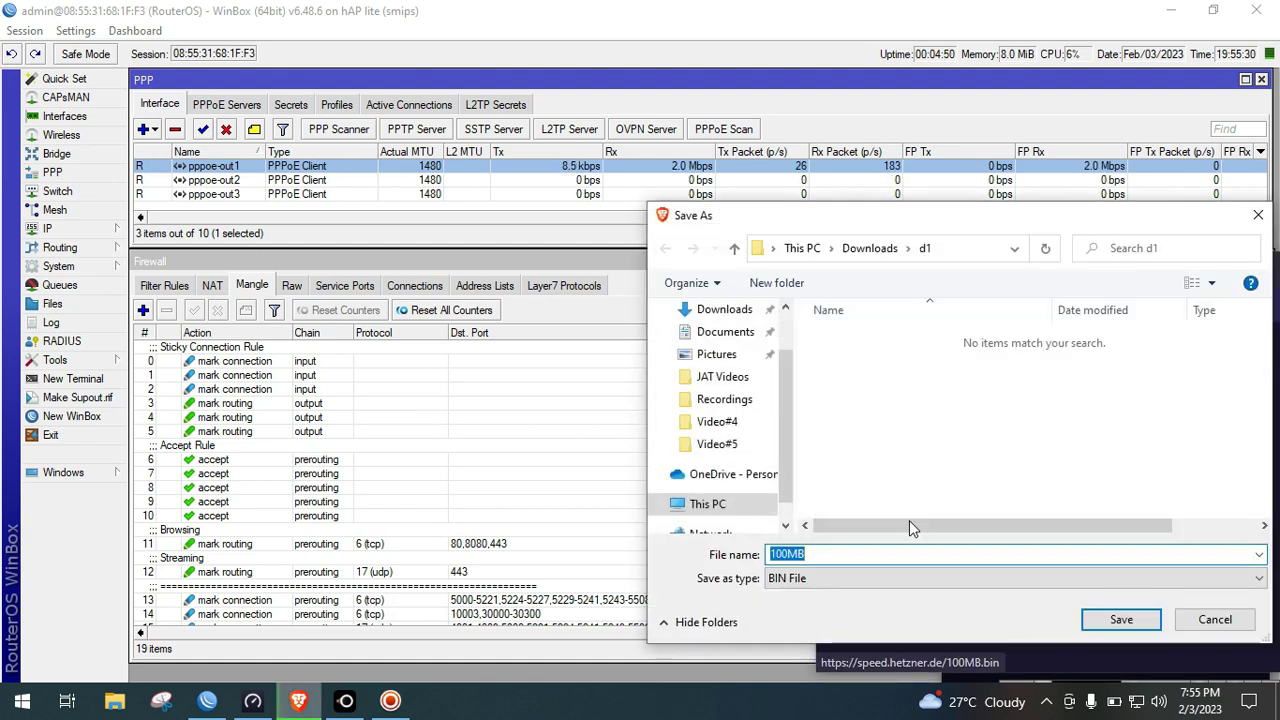
pyautogui.click(1121, 619)
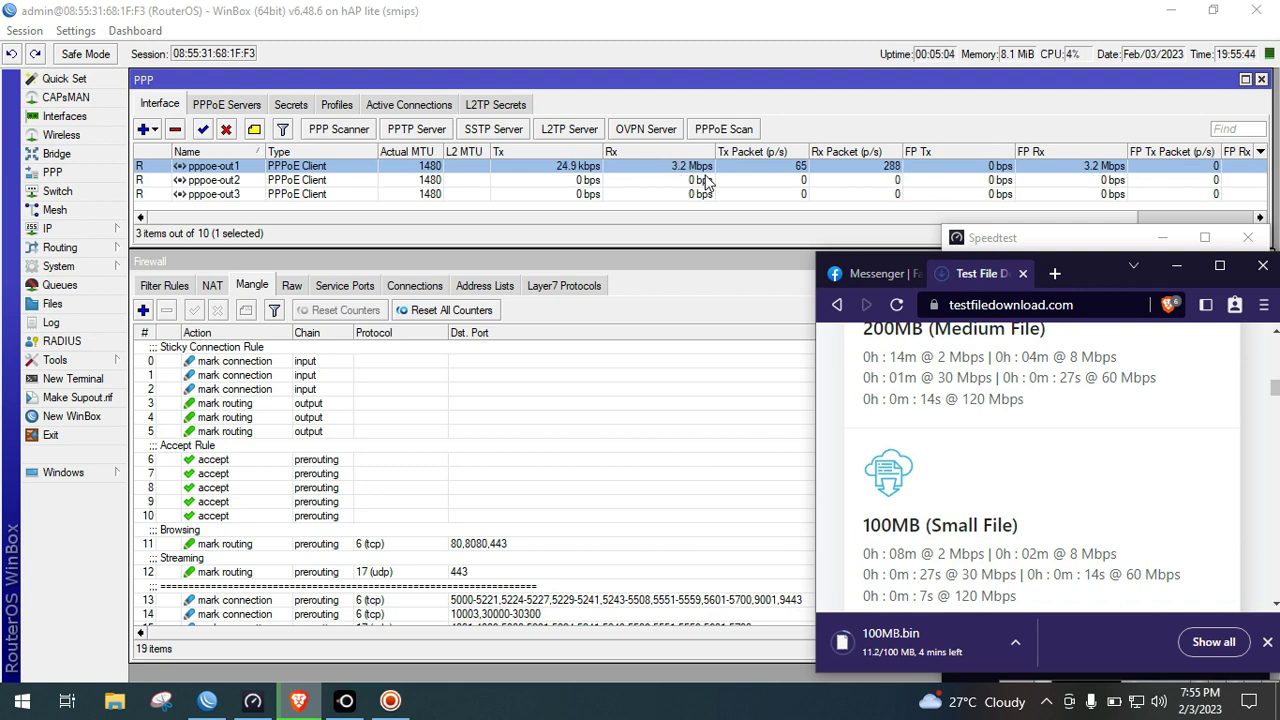
pyautogui.click(1015, 642)
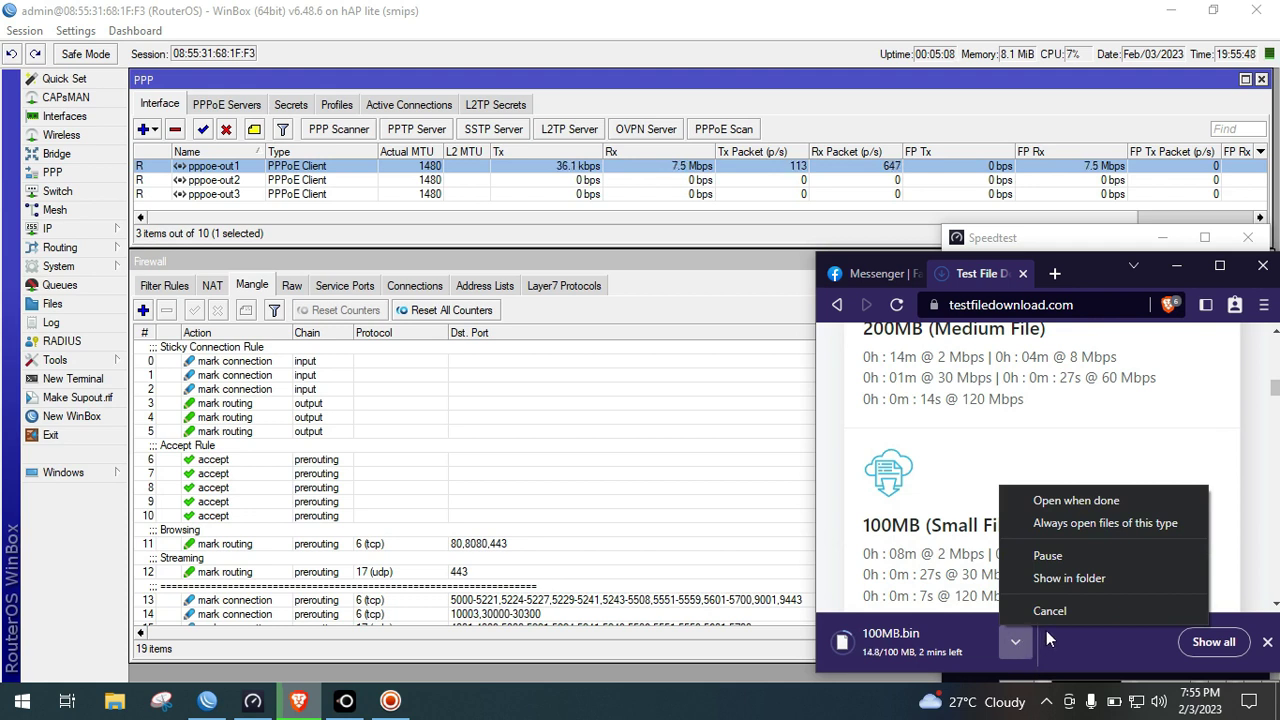
pyautogui.click(1058, 616)
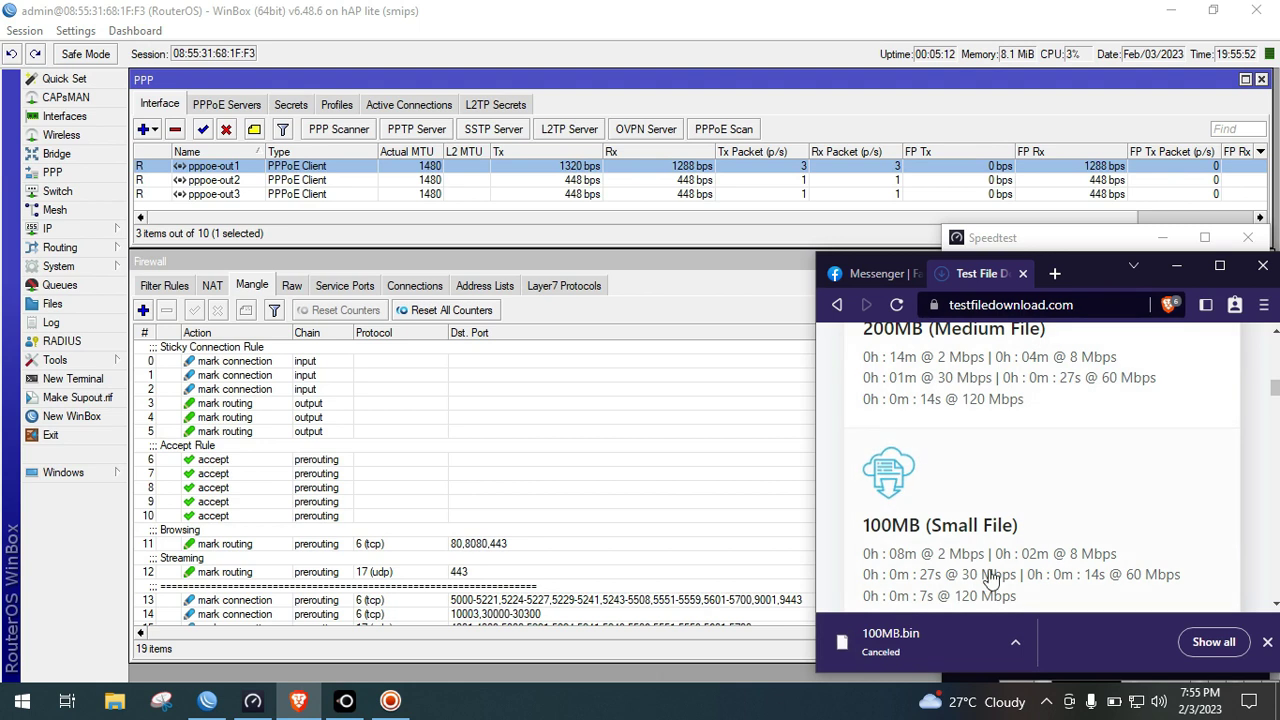
# Try to open youtube.com in a new browser tab, closing the downloads bar and reloading the page.
pyautogui.click(1051, 281)
pyautogui.write('youtube.com')
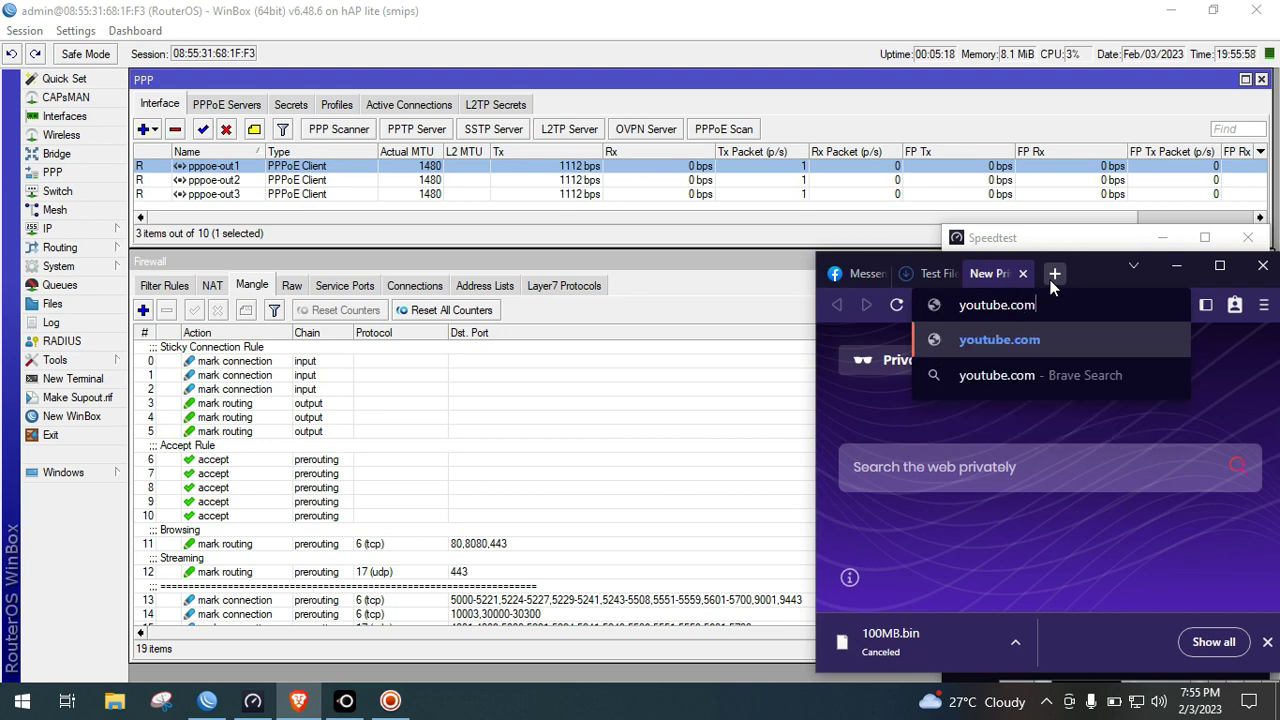
pyautogui.press('Return')
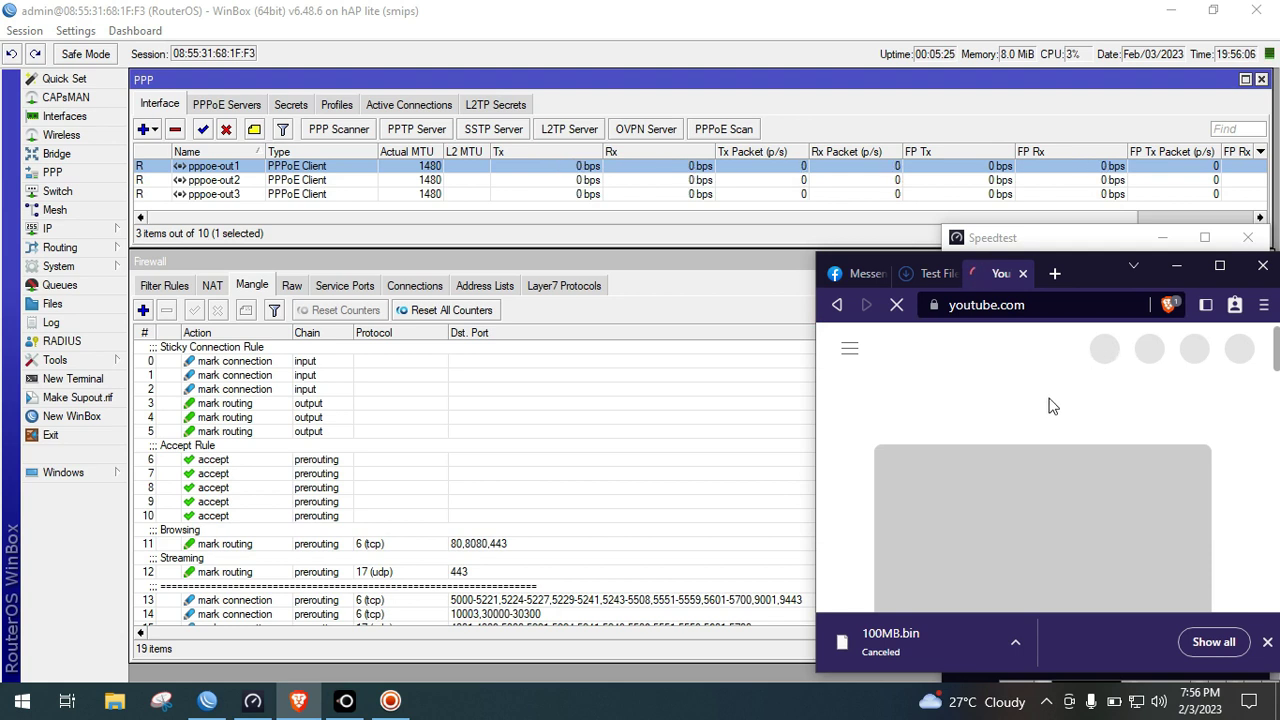
pyautogui.click(1266, 642)
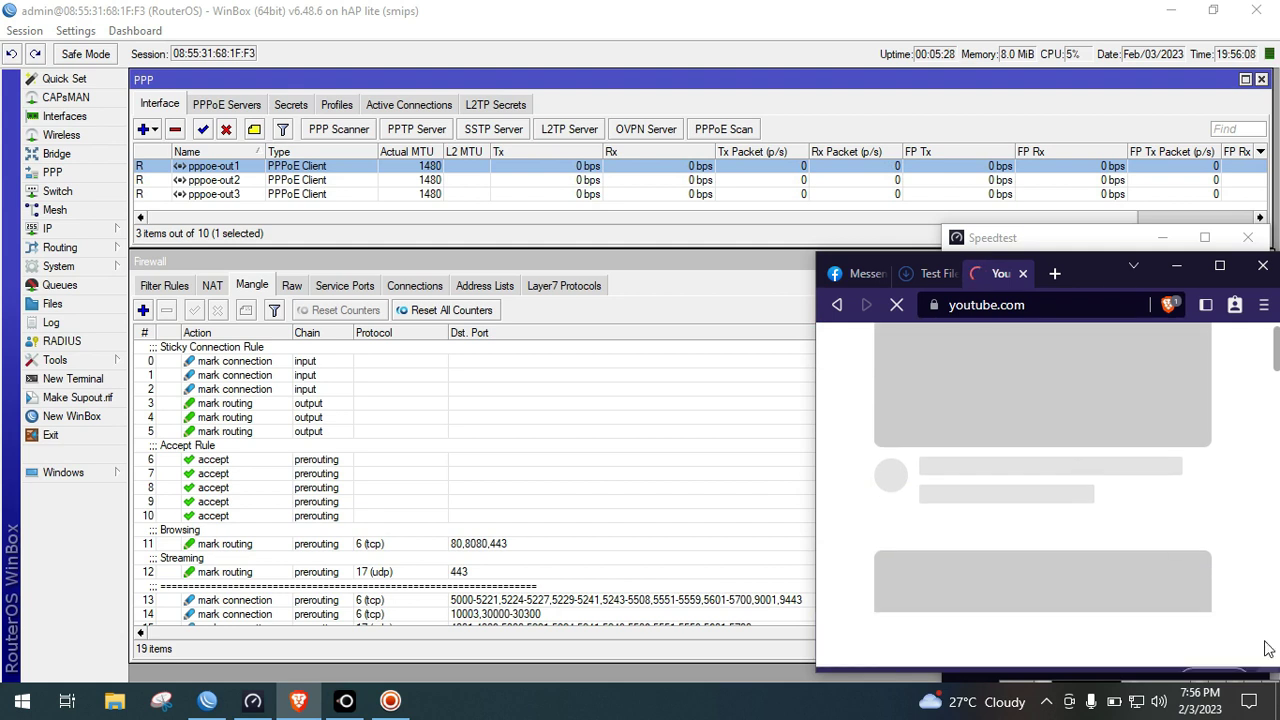
pyautogui.click(1043, 305)
pyautogui.press('Return')
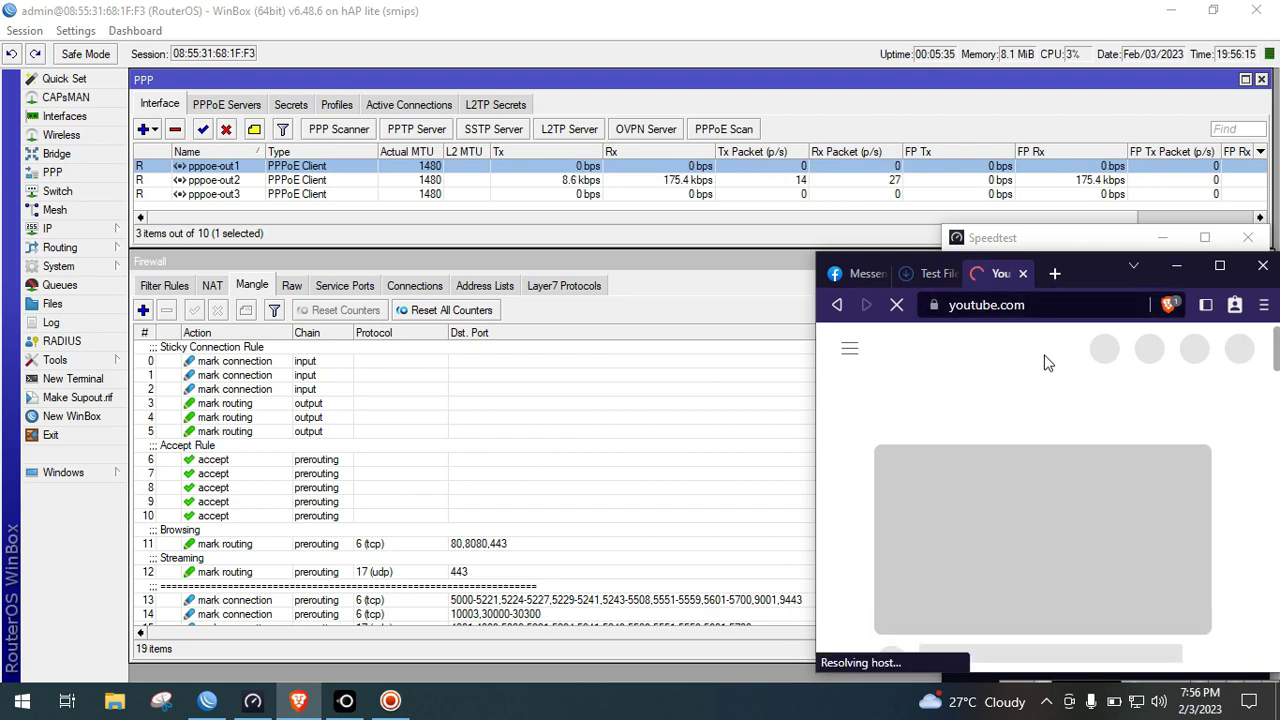
# Maximize the browser window and retry loading youtube.com in the same tab.
pyautogui.click(1218, 266)
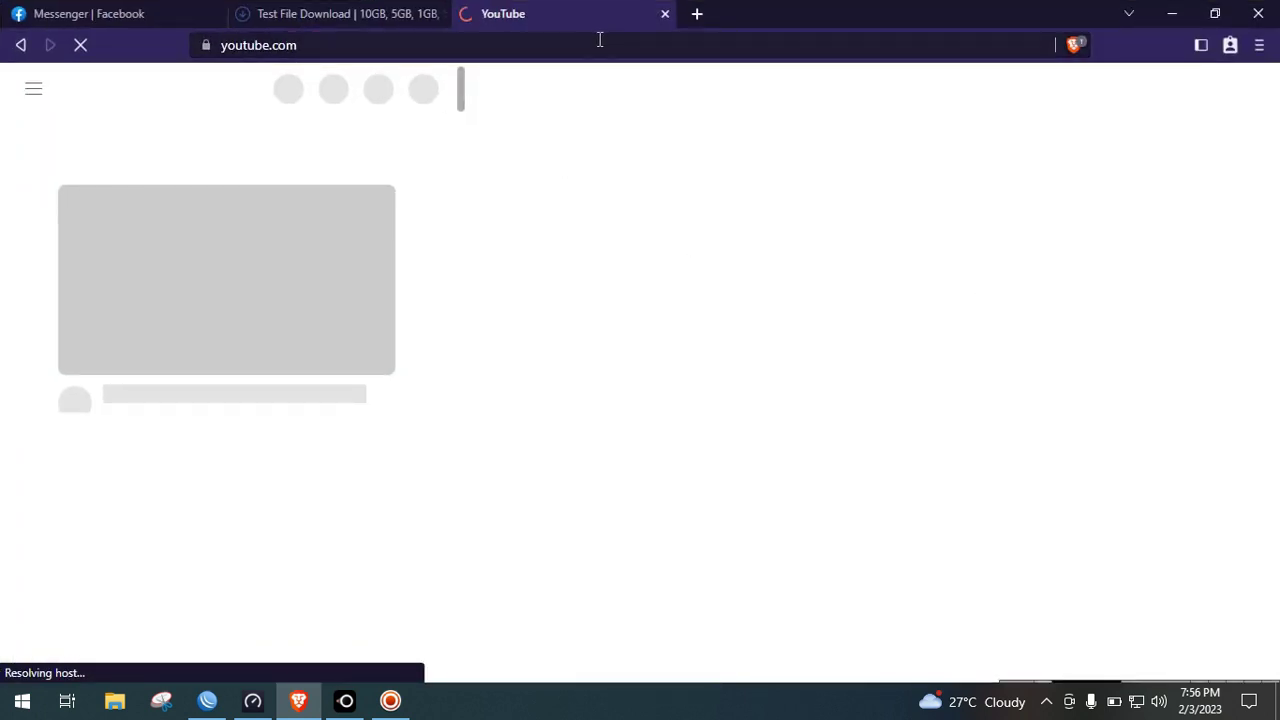
pyautogui.click(600, 39)
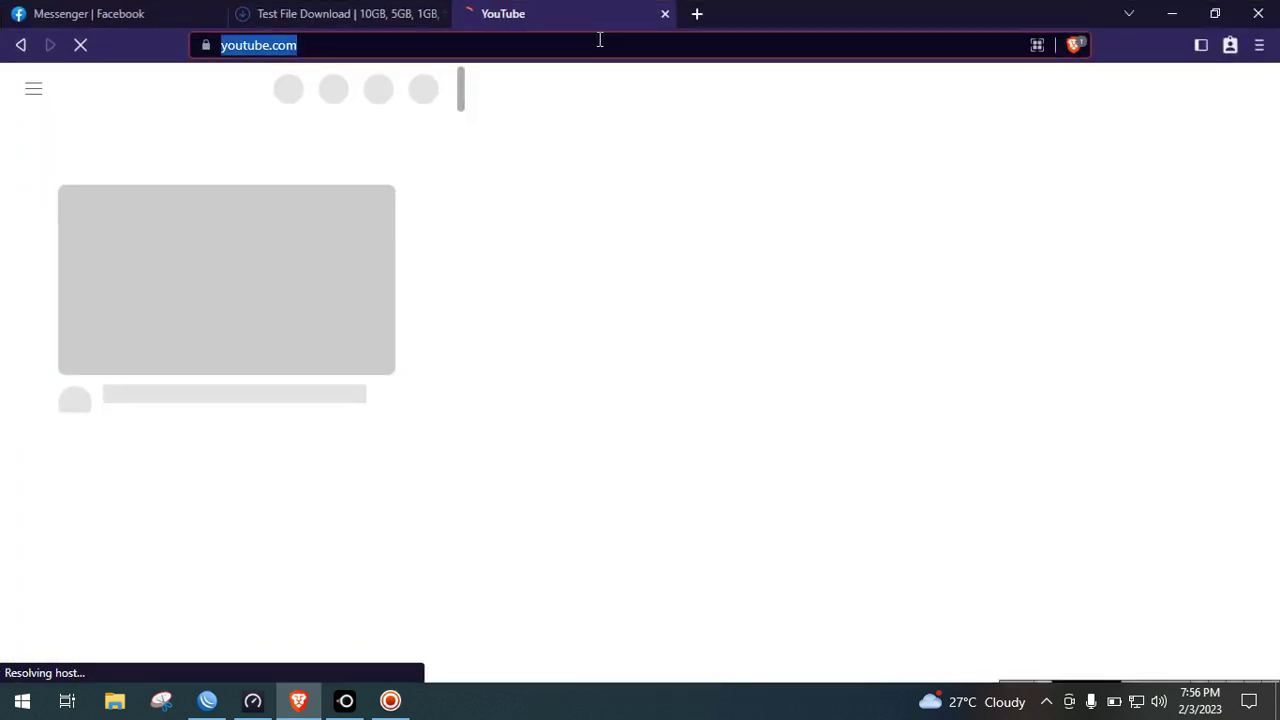
pyautogui.write('youtube.com')
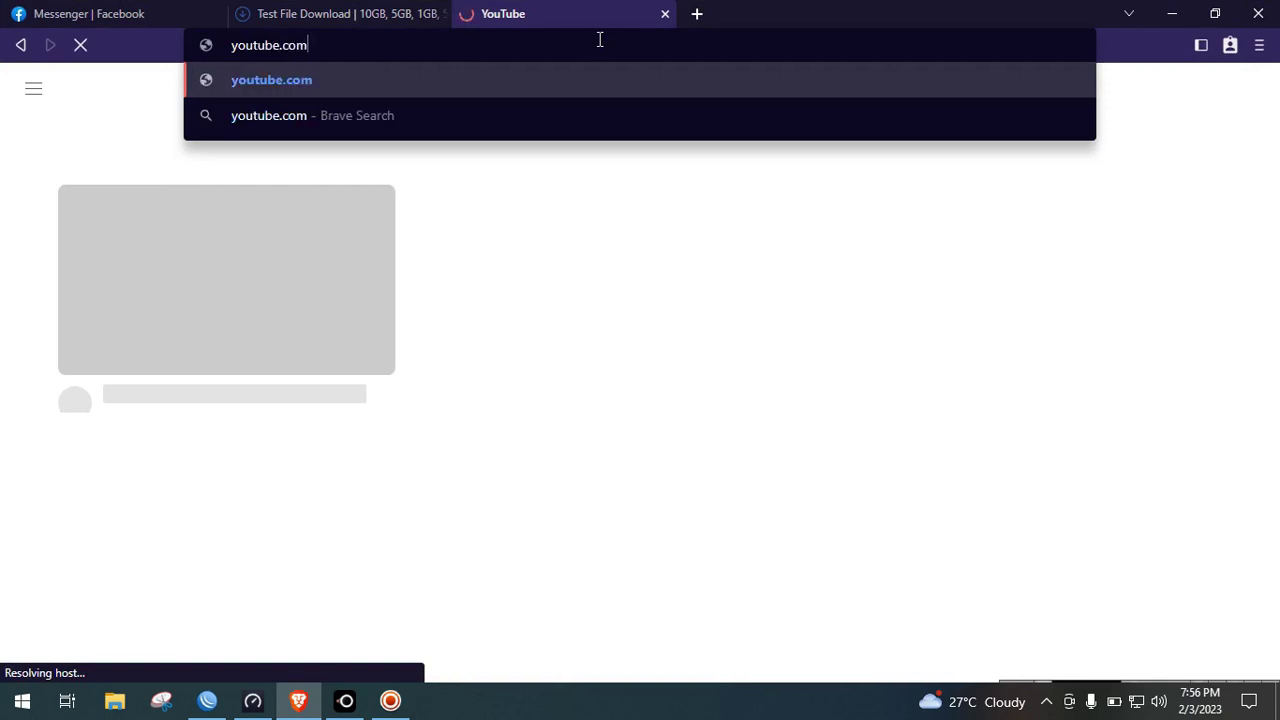
pyautogui.press('Return')
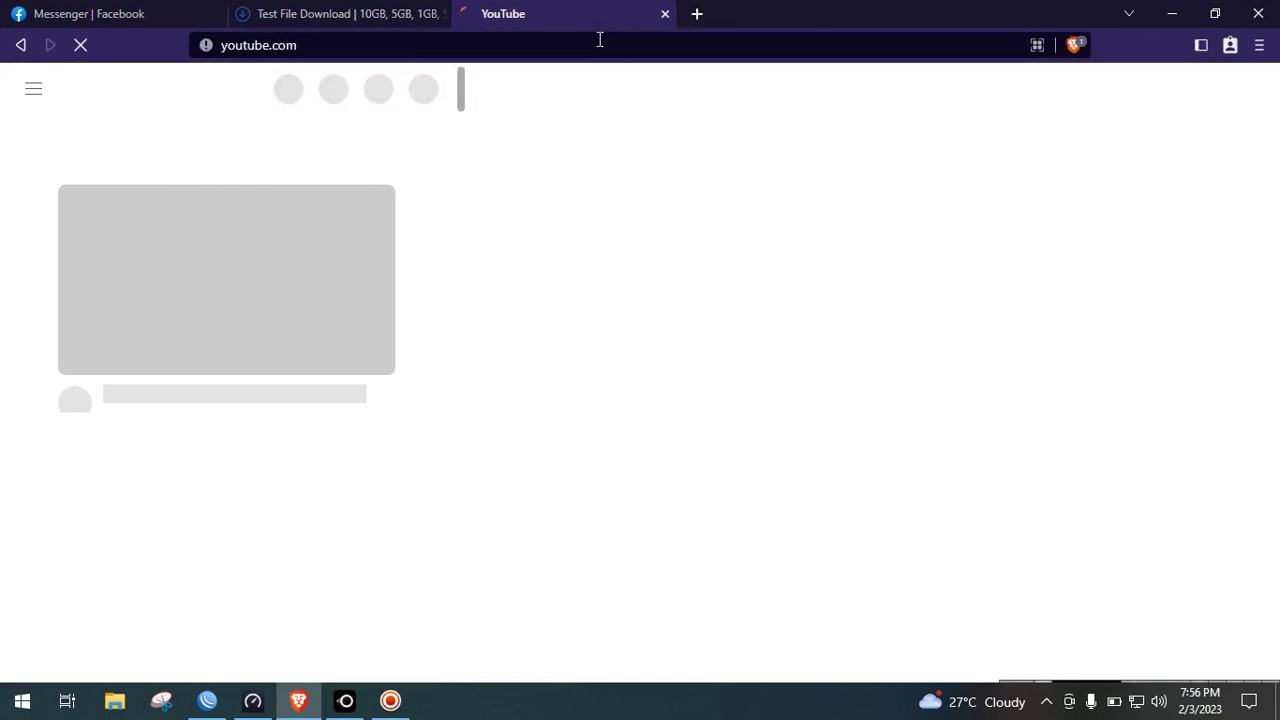
# Replace the stalled YouTube tab with a new private tab and open youtube.com in it.
pyautogui.click(697, 14)
pyautogui.click(665, 15)
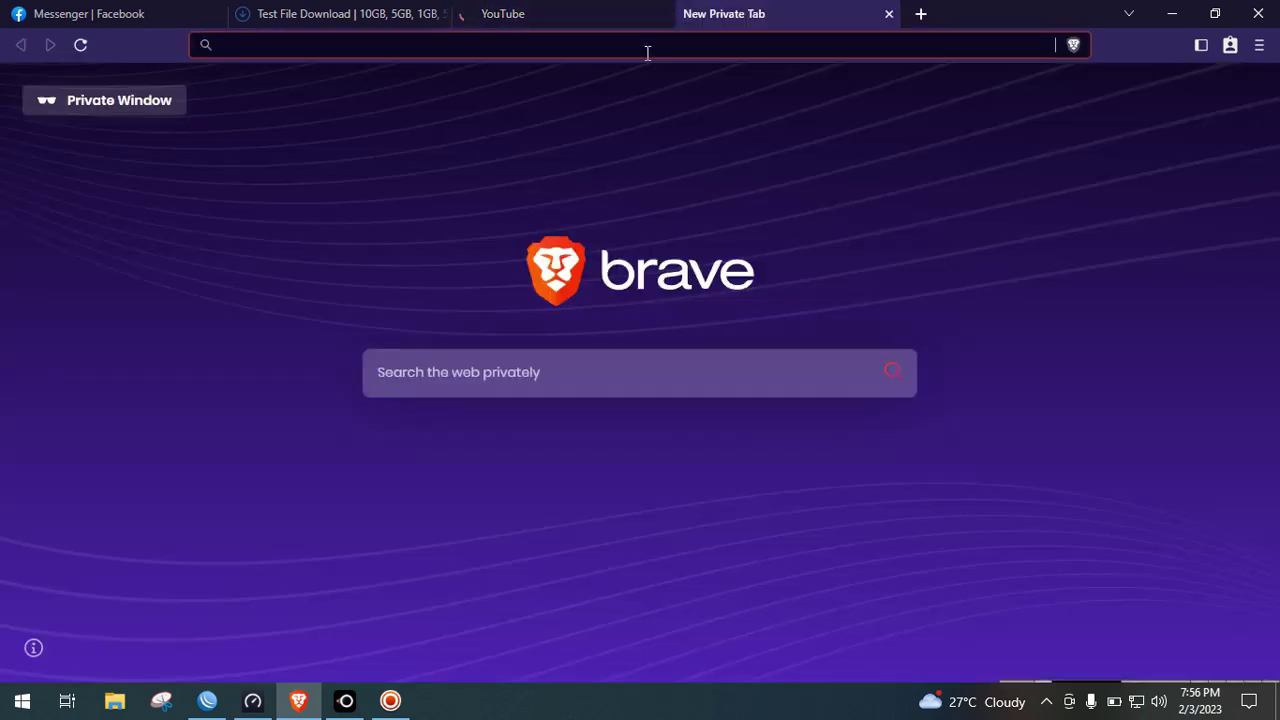
pyautogui.write('youtube.com')
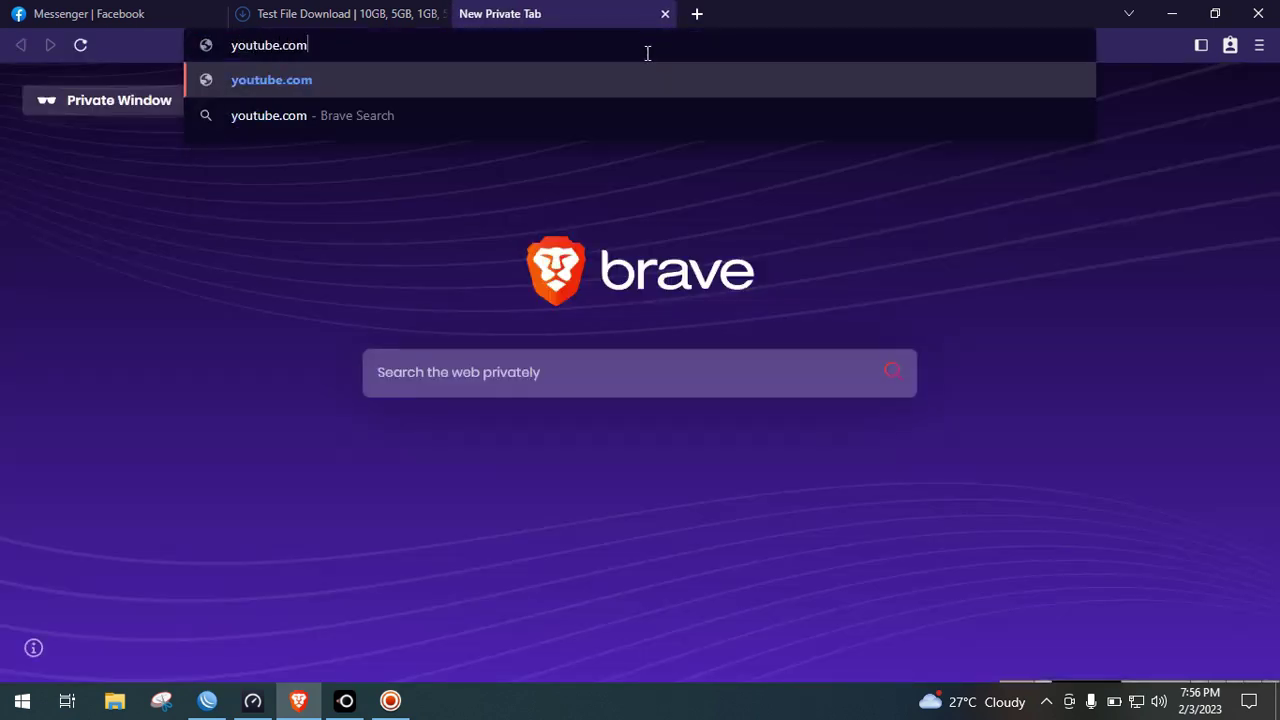
pyautogui.press('Return')
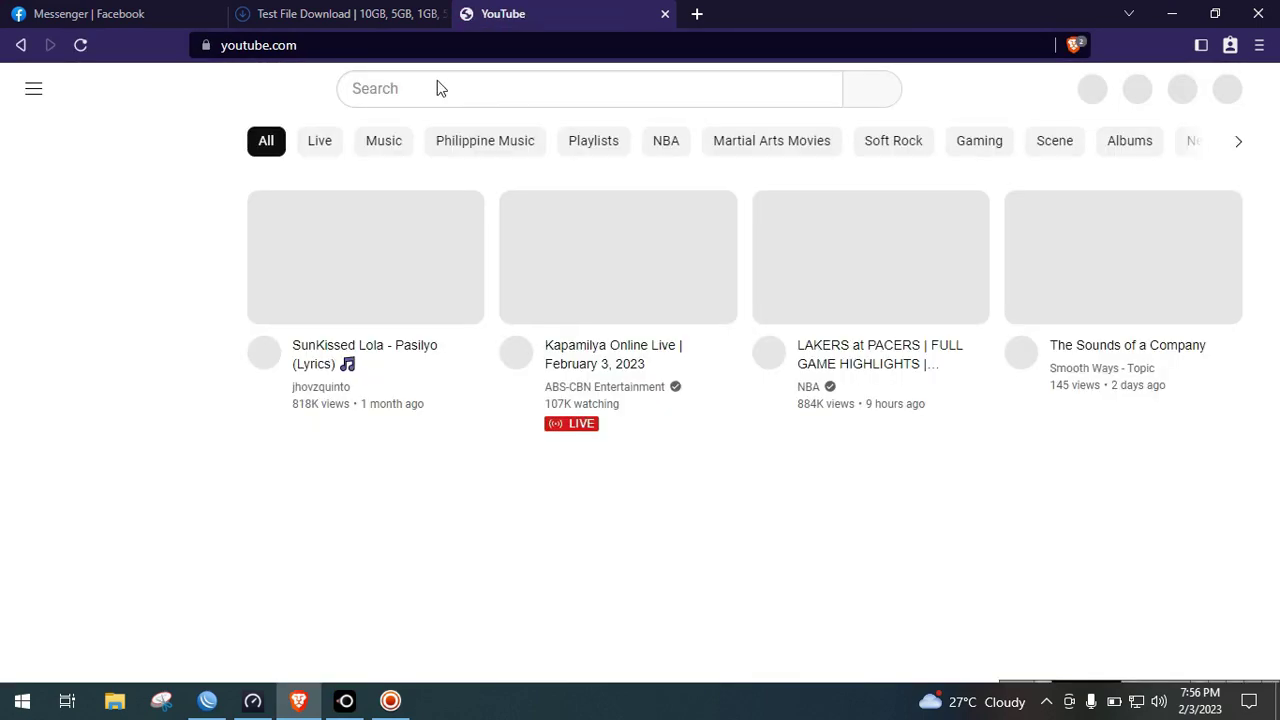
# Search YouTube for "1080p video".
pyautogui.click(350, 46)
pyautogui.click(390, 88)
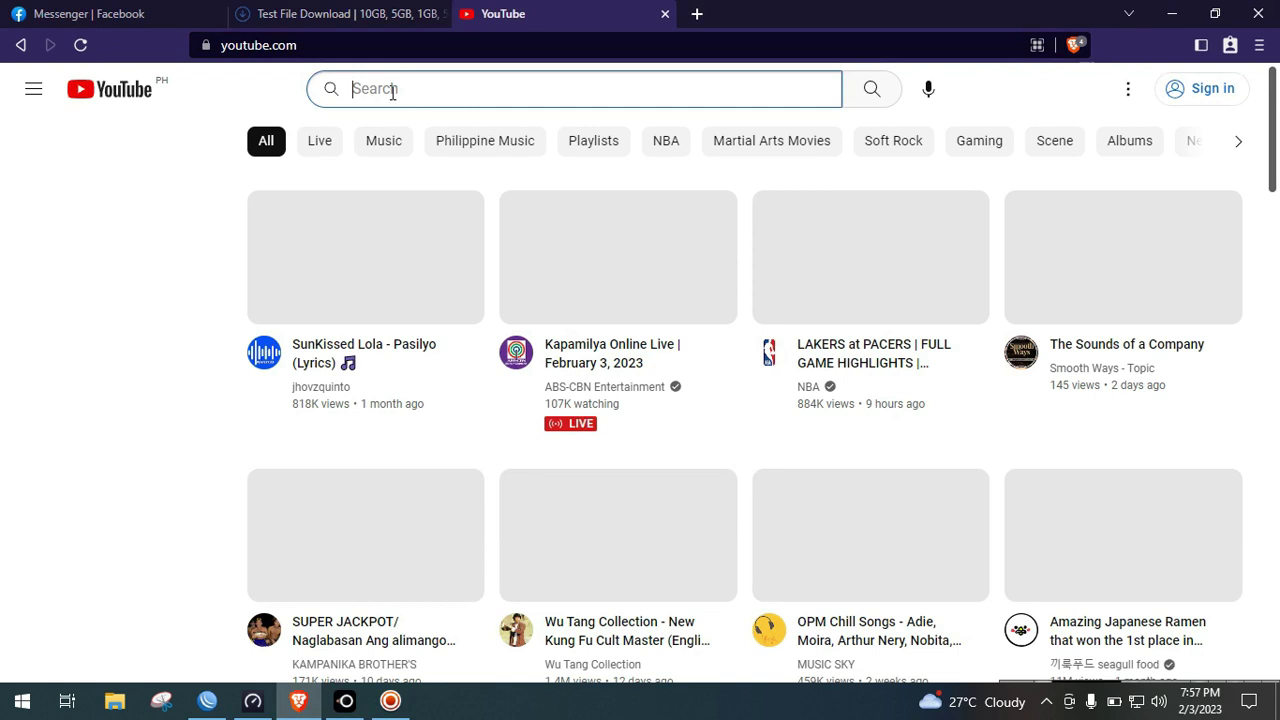
pyautogui.write('10809')
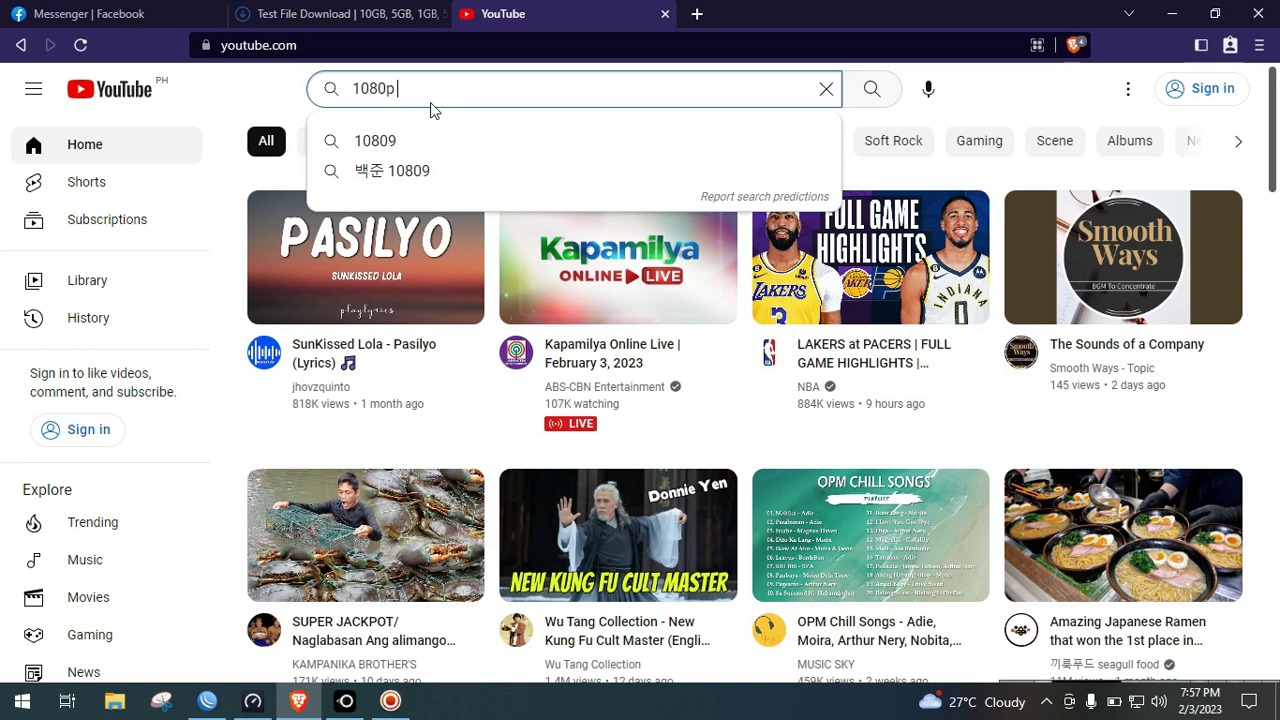
pyautogui.write(' video')
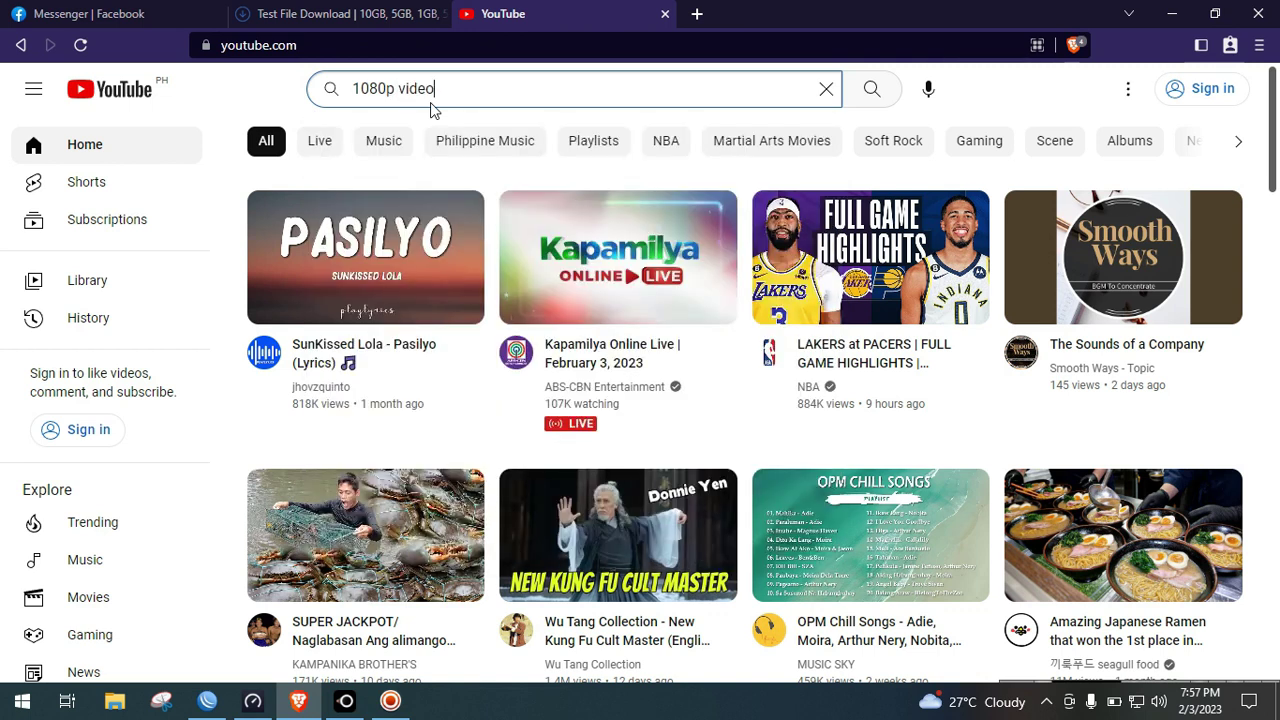
pyautogui.press('Return')
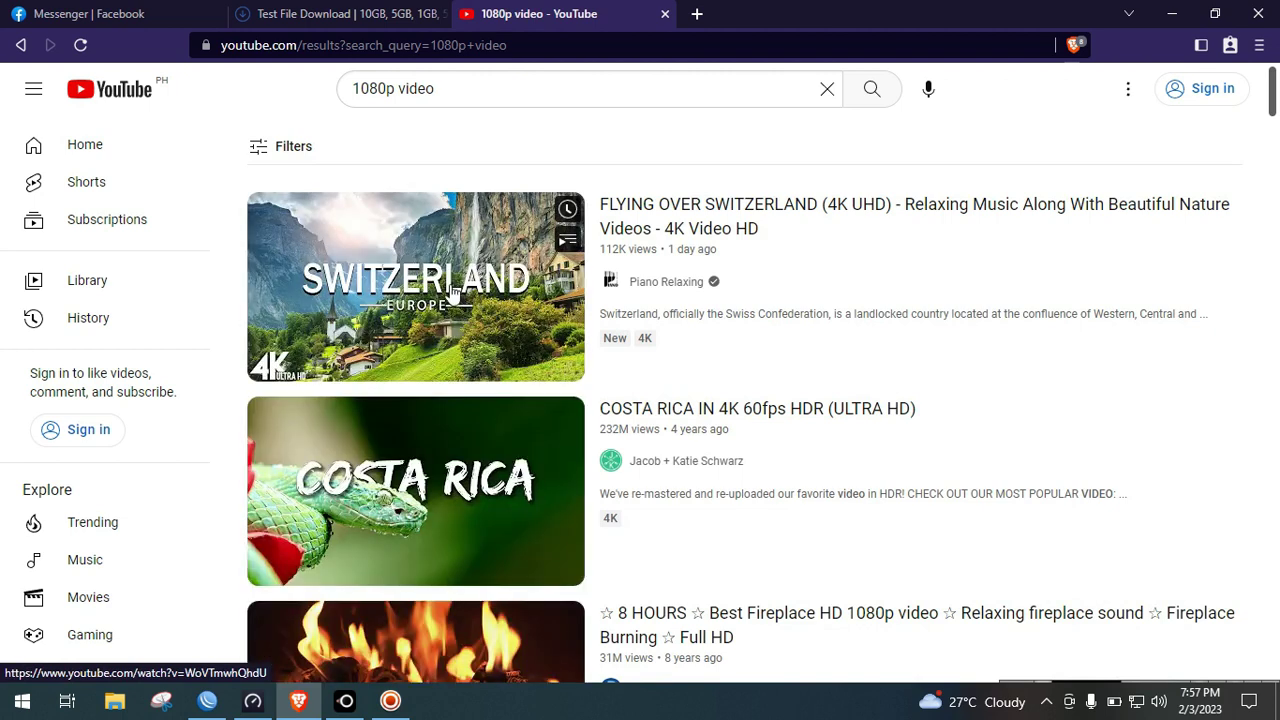
# Play the "FLYING OVER SWITZERLAND (4K UHD)" video and open the player's settings.
pyautogui.click(458, 291)
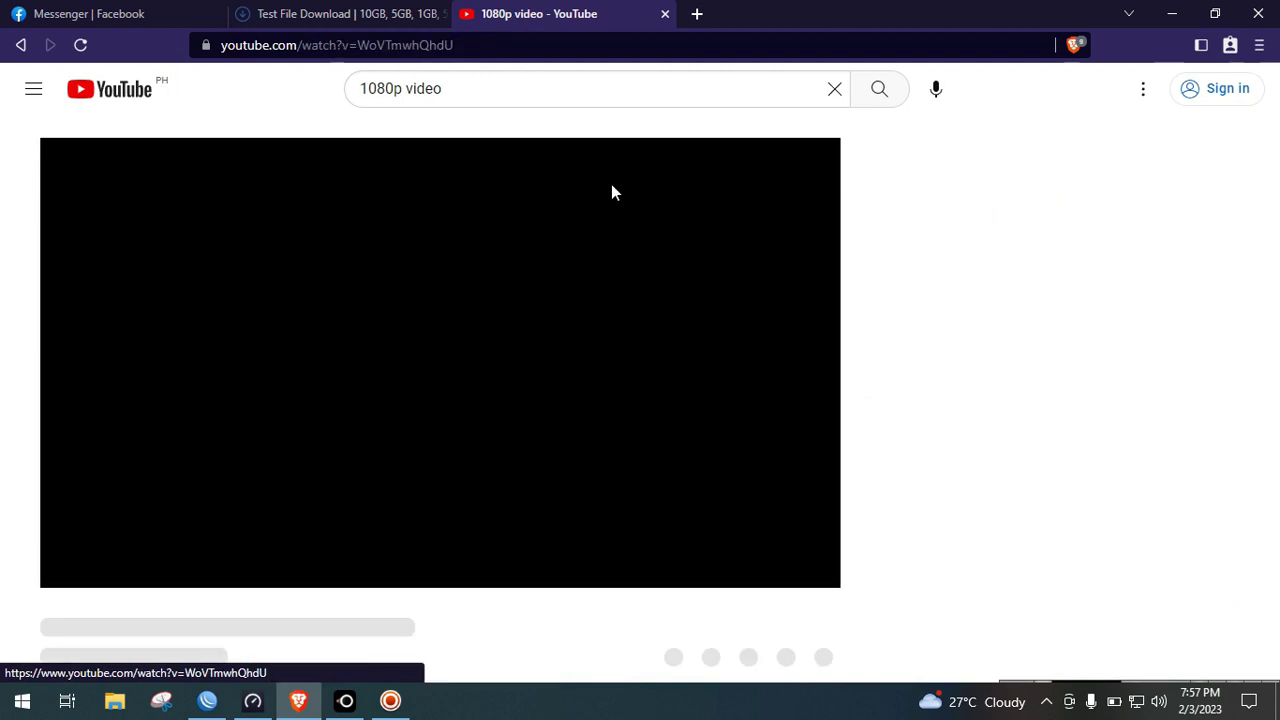
pyautogui.click(1214, 18)
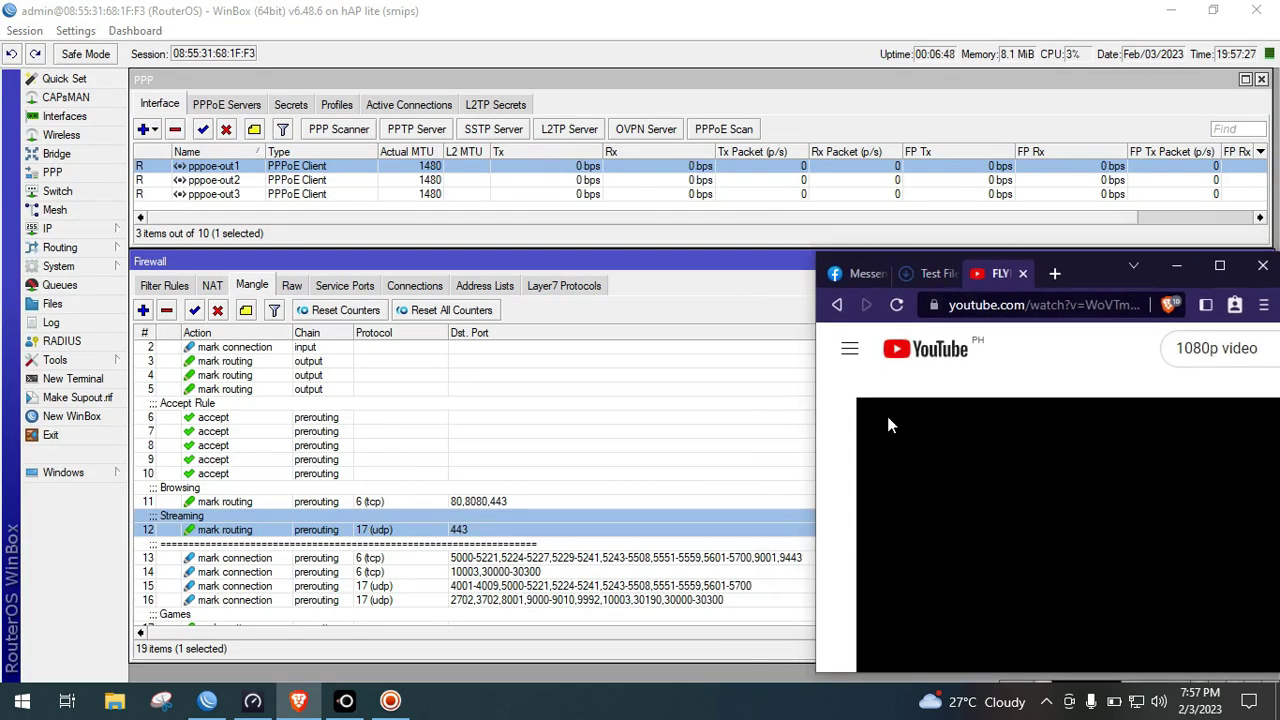
pyautogui.click(1219, 266)
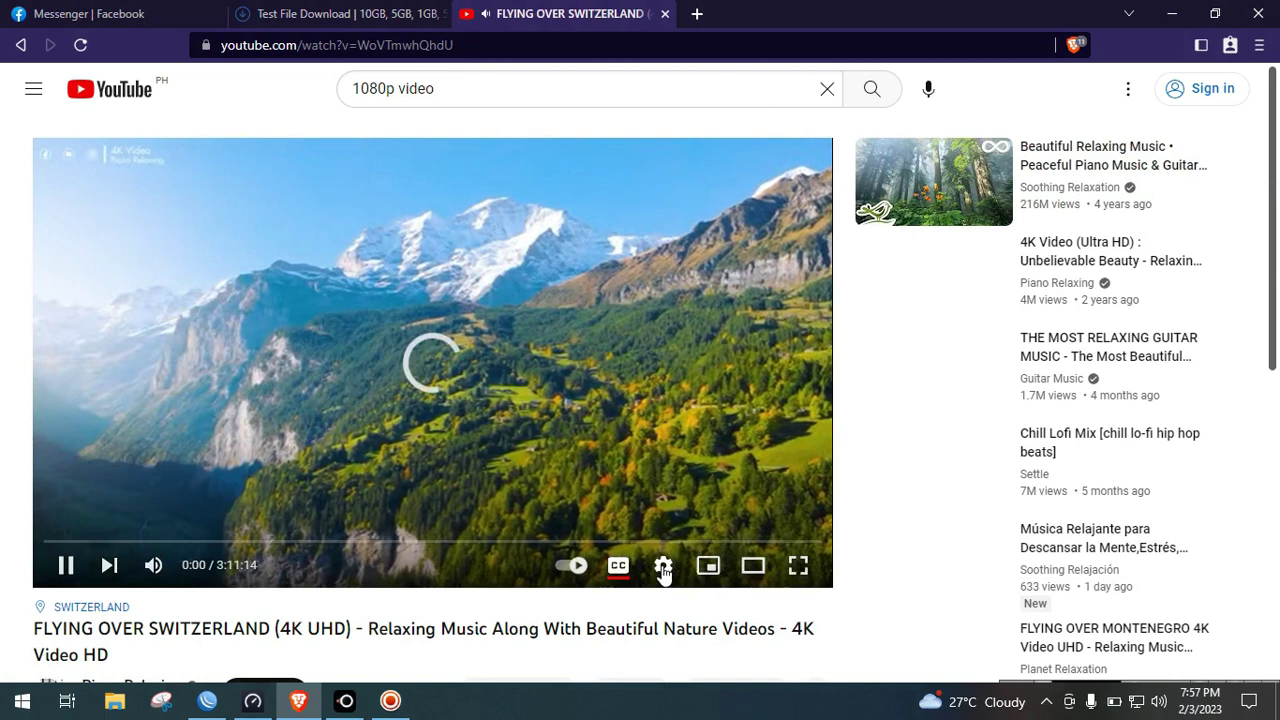
pyautogui.click(663, 566)
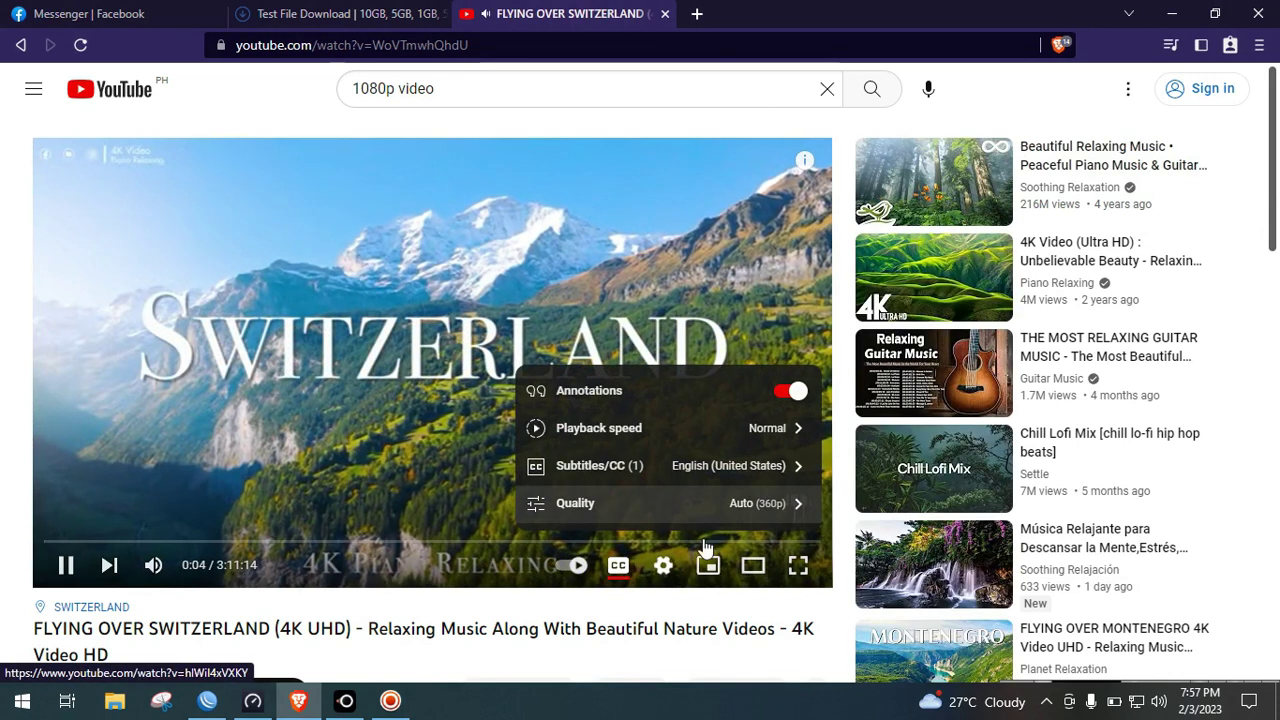
# Reduce the browser window and highlight pppoe-out2 in the PPP interface list to check the streaming traffic.
pyautogui.click(1222, 21)
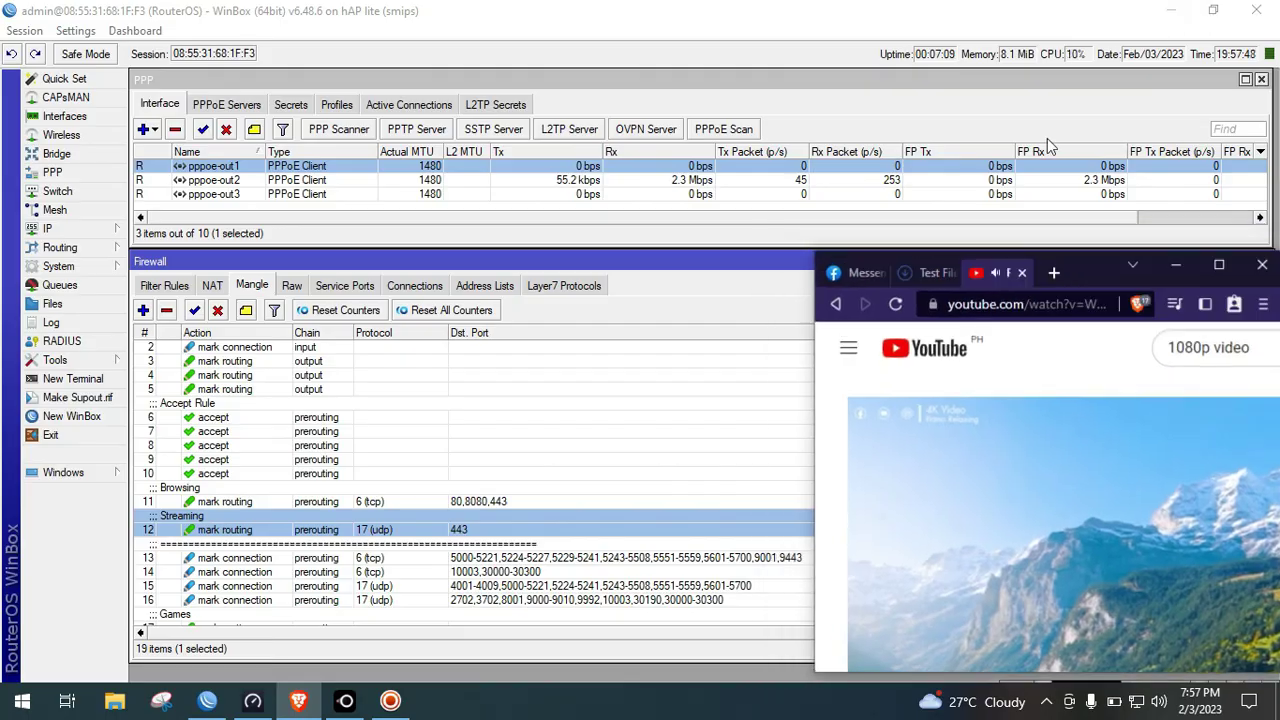
pyautogui.click(700, 186)
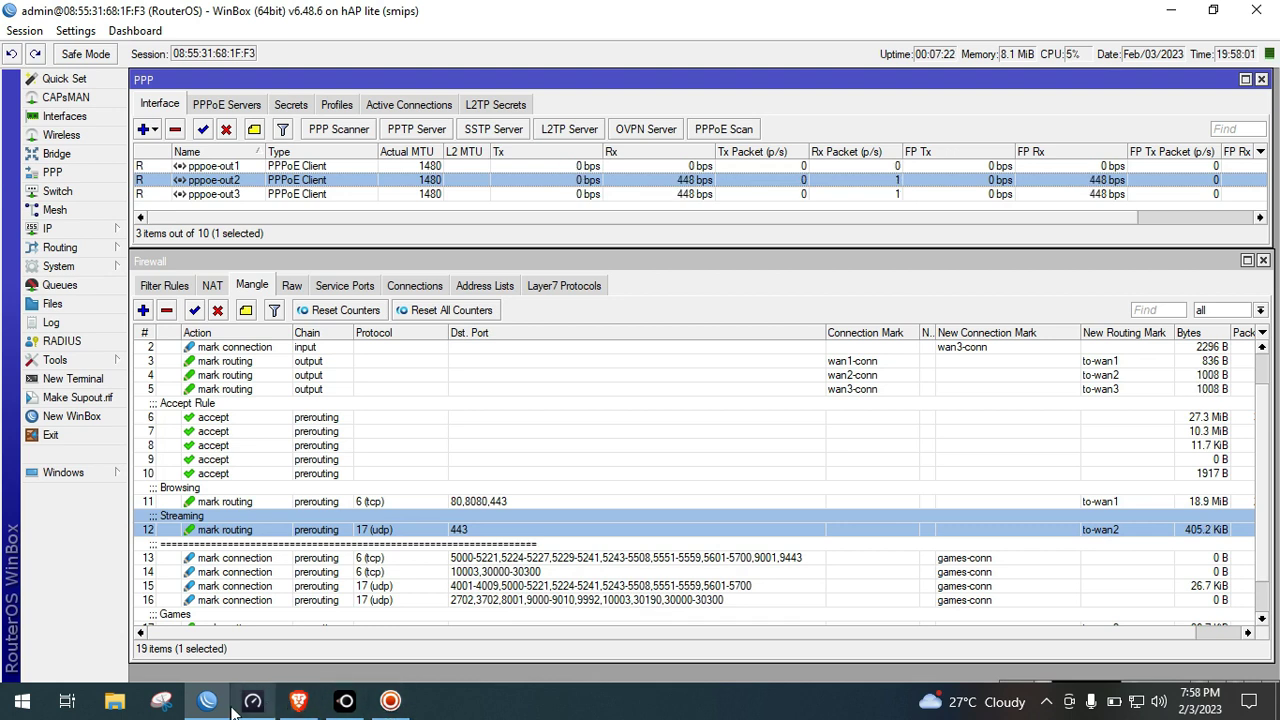
# Bring Brave back to the front and pause the Switzerland video.
pyautogui.click(298, 701)
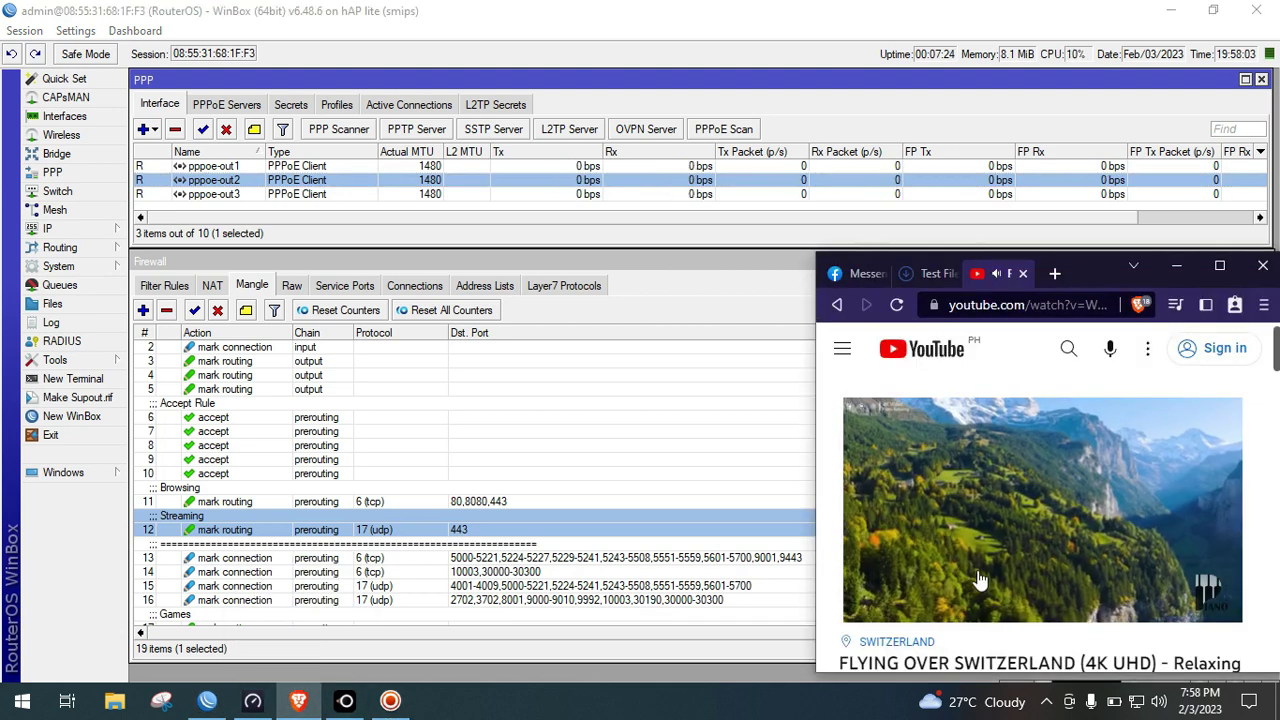
pyautogui.moveTo(1074, 484)
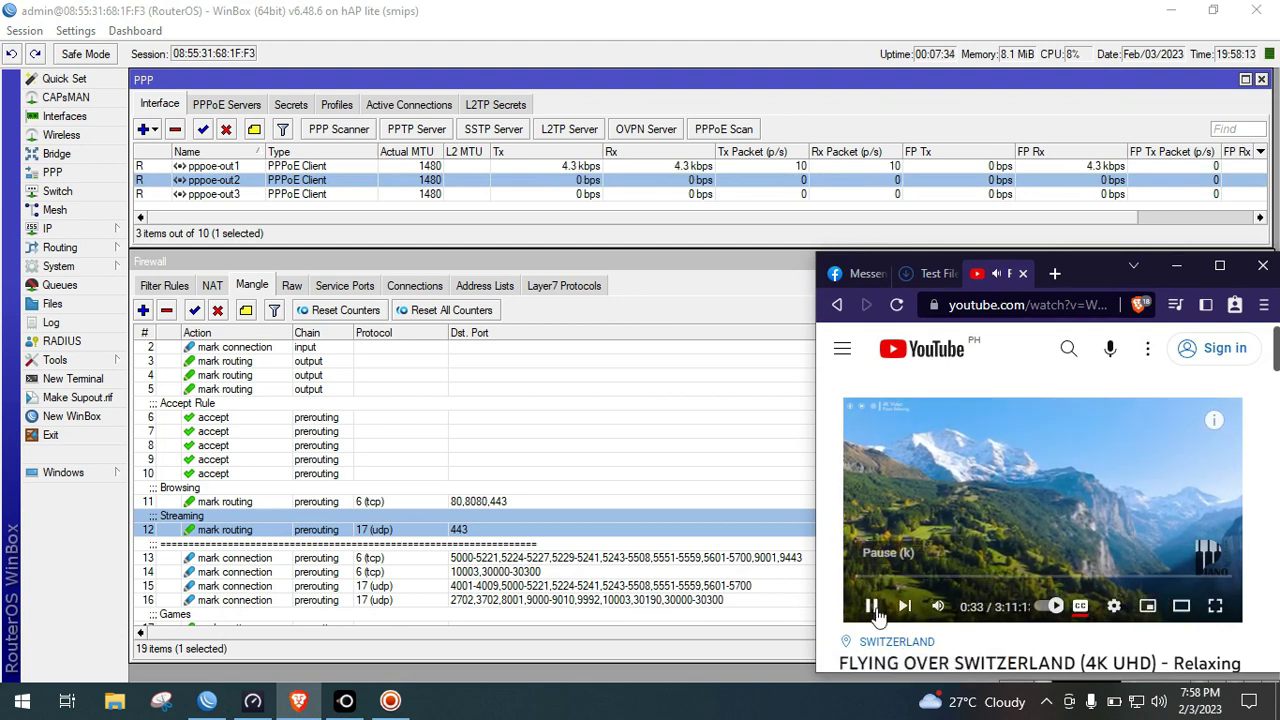
pyautogui.click(871, 607)
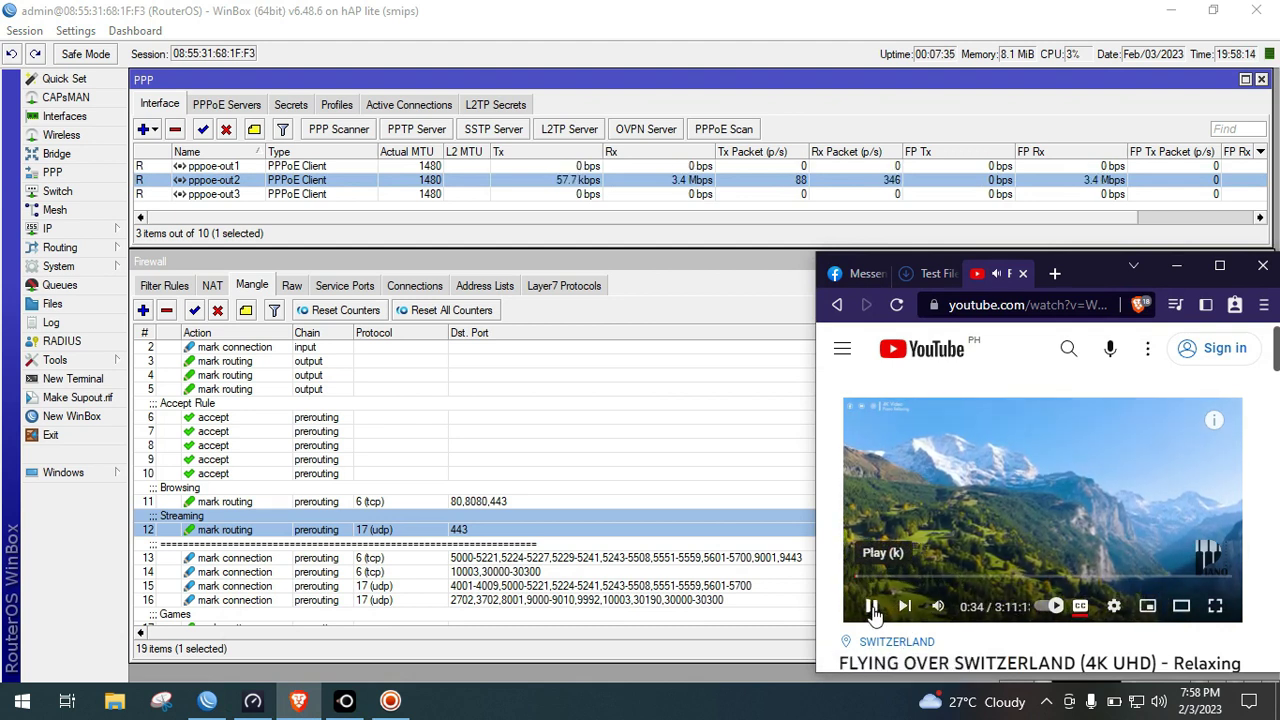
# Minimize Brave, place the LetsView phone mirror running Mobile Legends below the PPP interface list to check game traffic, and minimize it again.
pyautogui.click(1180, 268)
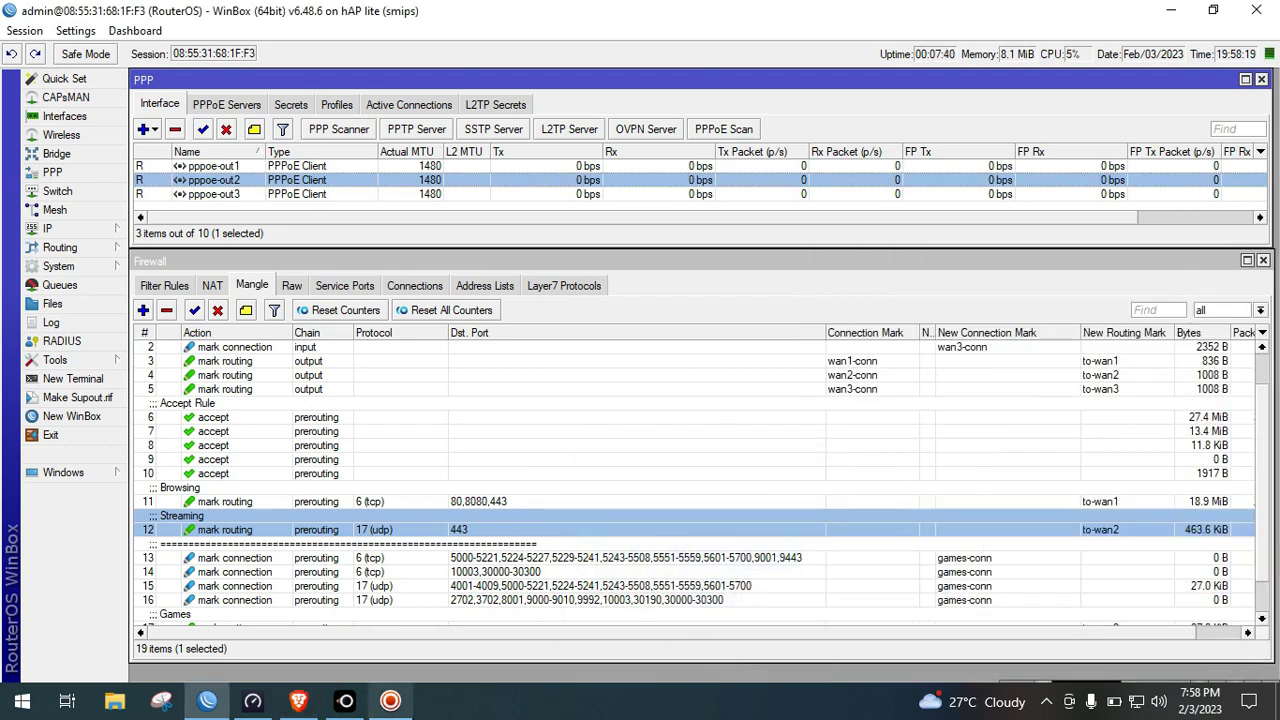
pyautogui.click(617, 707)
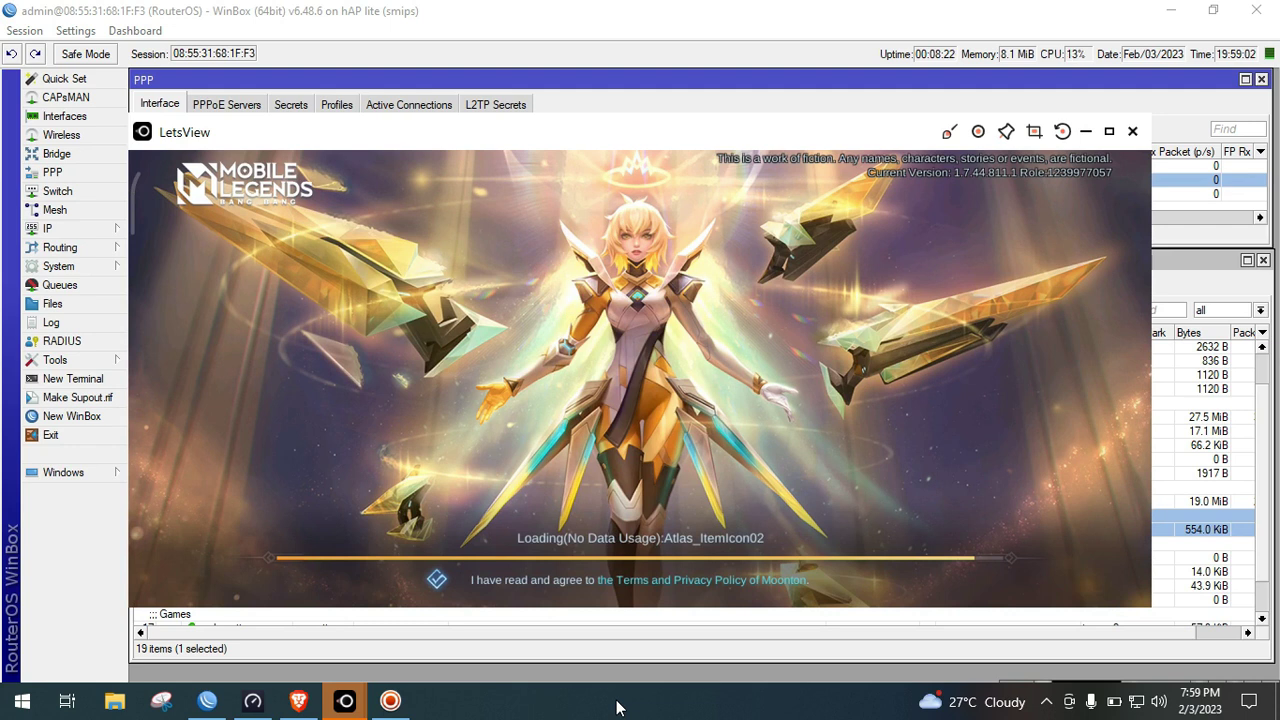
pyautogui.moveTo(599, 150); pyautogui.dragTo(609, 251)
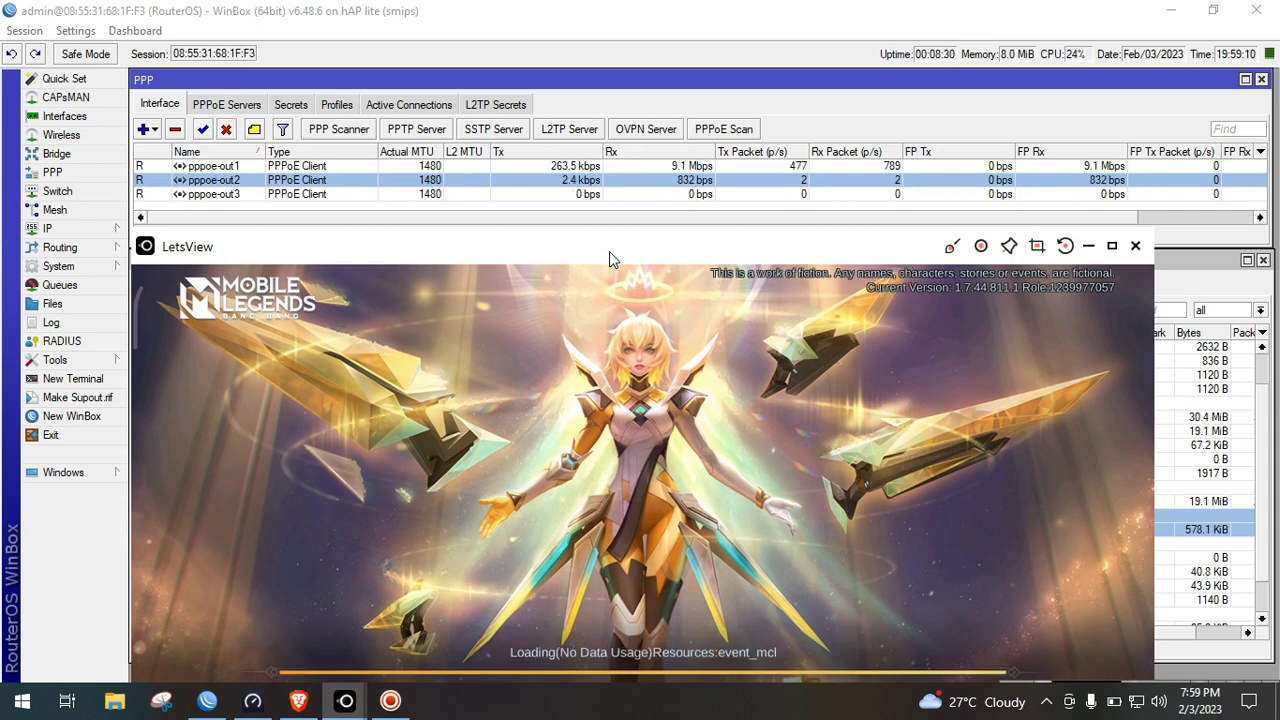
pyautogui.moveTo(609, 251)
pyautogui.mouseDown()
pyautogui.moveTo(617, 227)
pyautogui.moveTo(603, 228)
pyautogui.mouseUp()
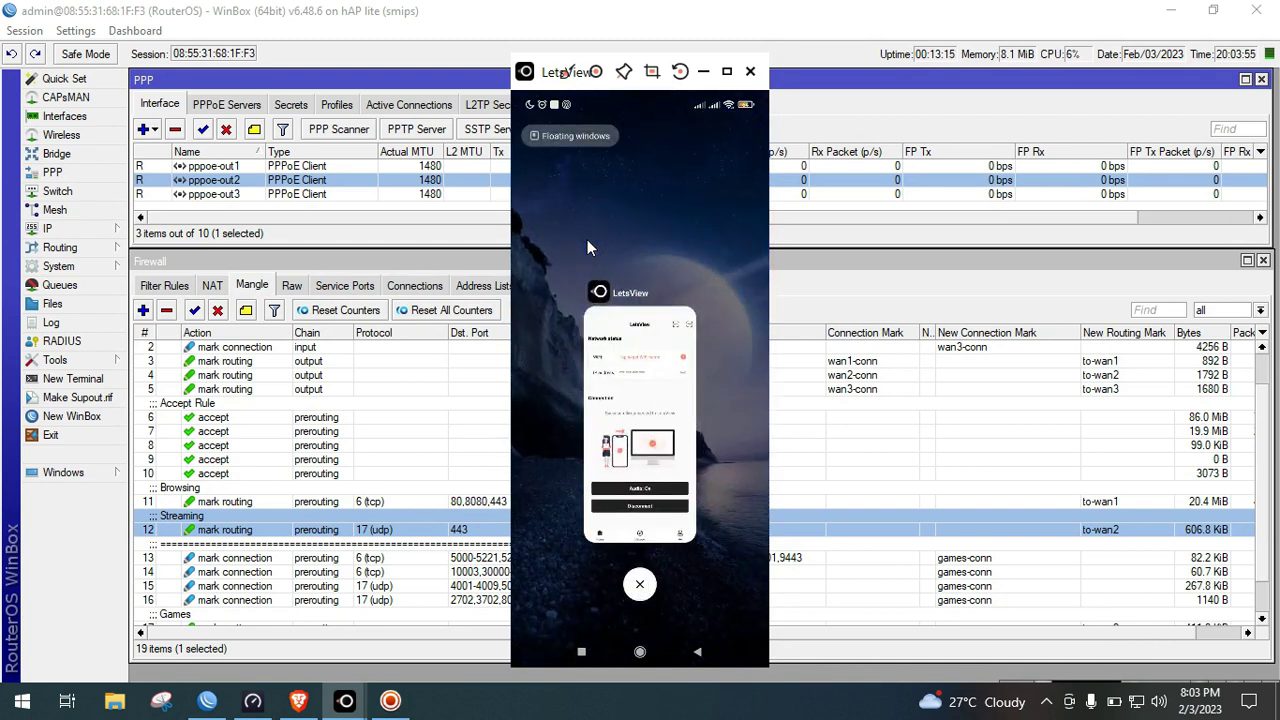
pyautogui.click(705, 73)
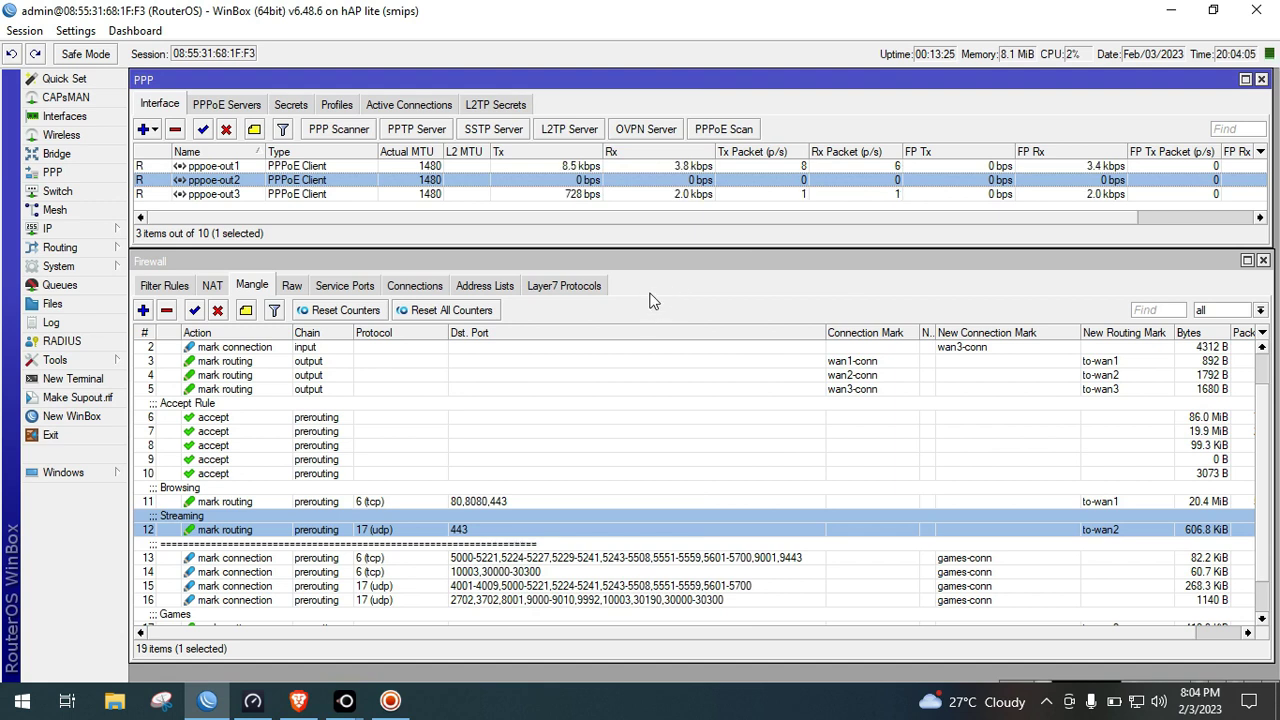
# Switch back to Brave and close the YouTube tab with the Switzerland video.
pyautogui.click(390, 700)
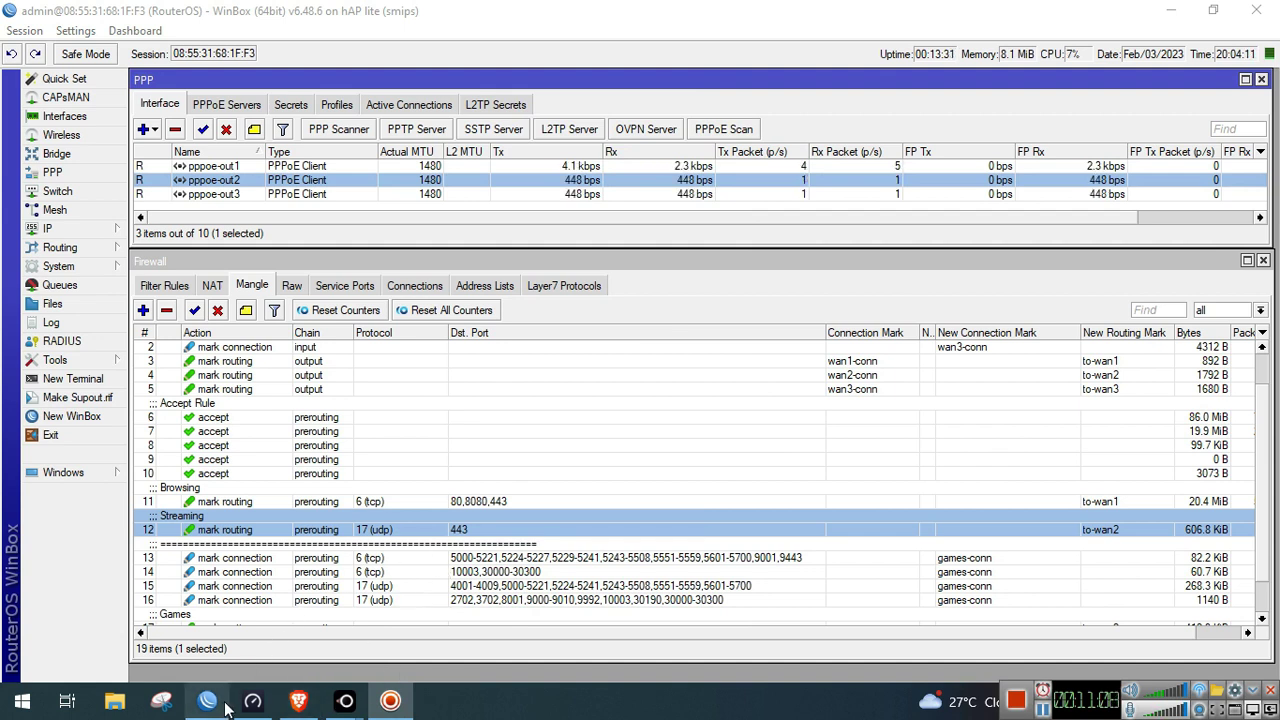
pyautogui.click(300, 700)
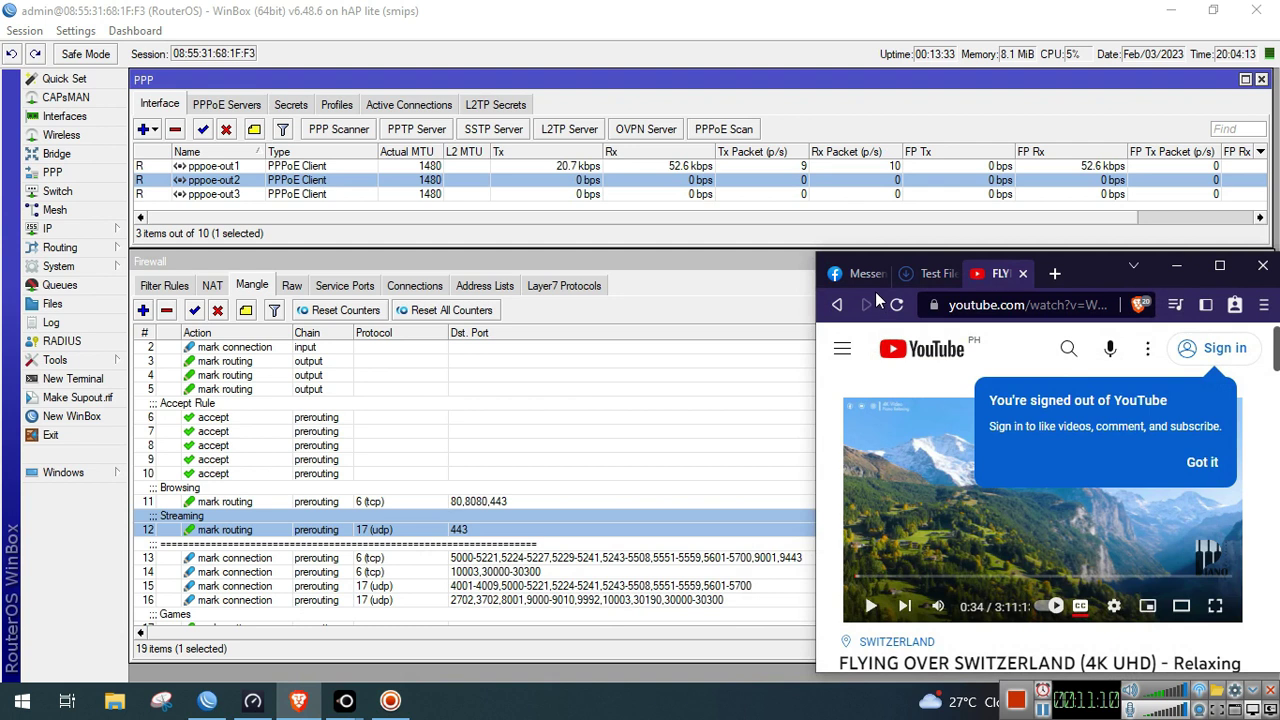
pyautogui.click(860, 274)
pyautogui.click(990, 274)
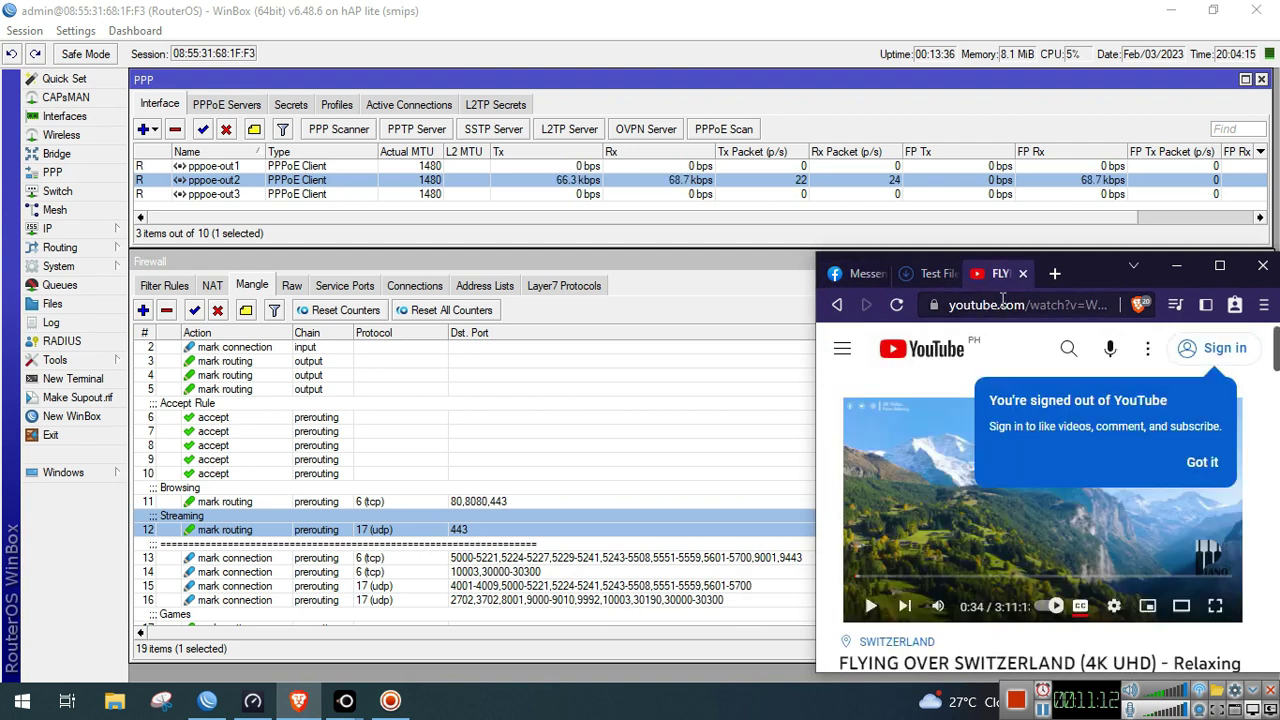
pyautogui.hotkey('ctrl', 'w')
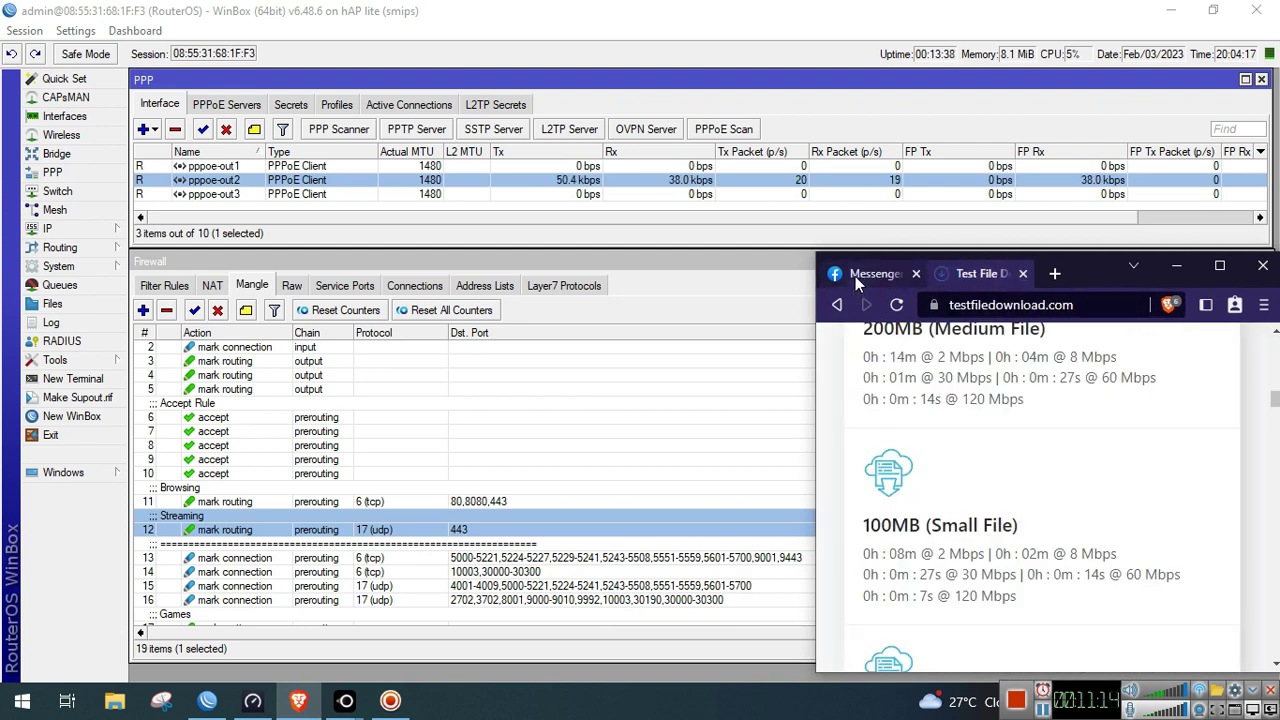
# Start a new group video call from the Messenger group chat, minimizing the call and browser windows to check the PPP interface traffic.
pyautogui.click(858, 276)
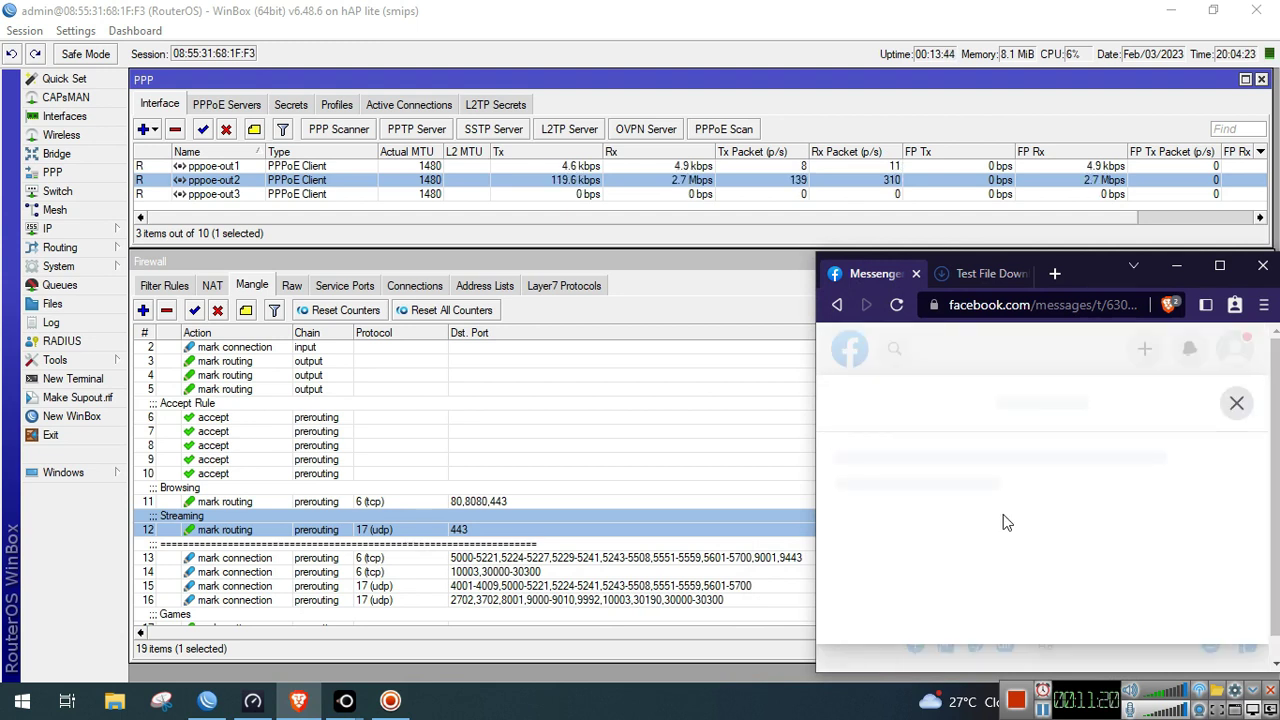
pyautogui.click(1103, 541)
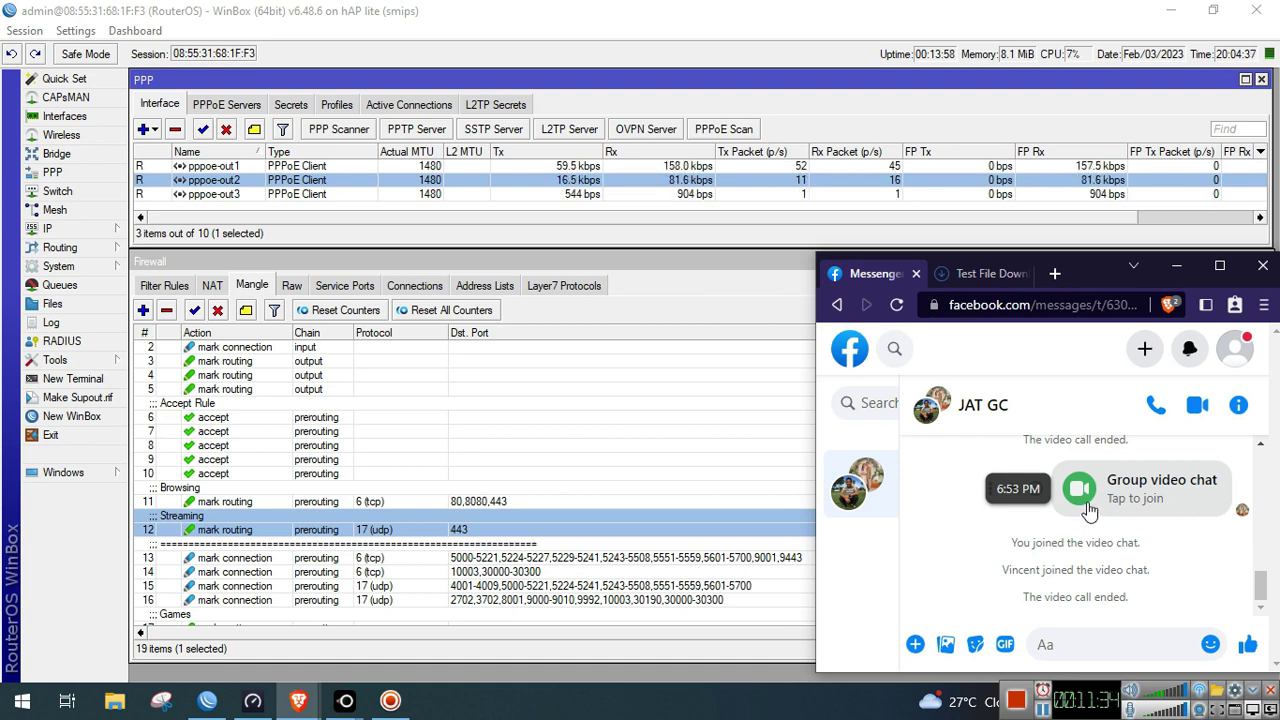
pyautogui.click(1089, 511)
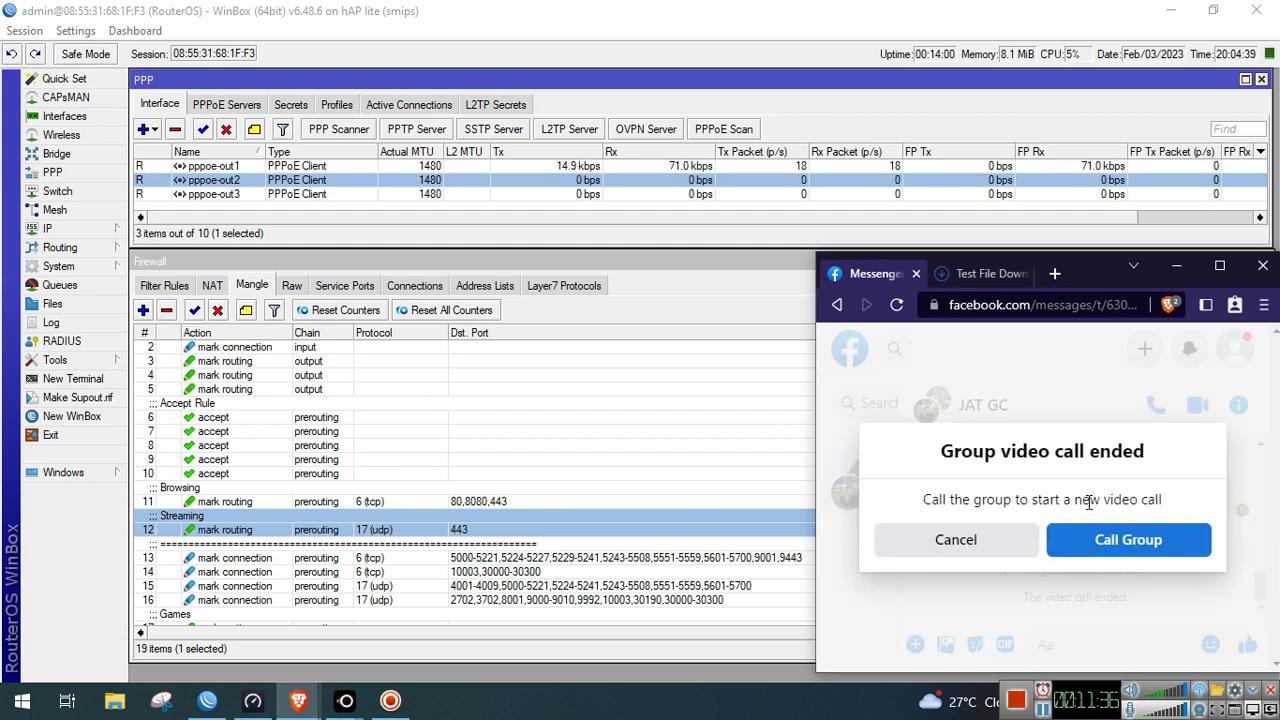
pyautogui.click(1090, 538)
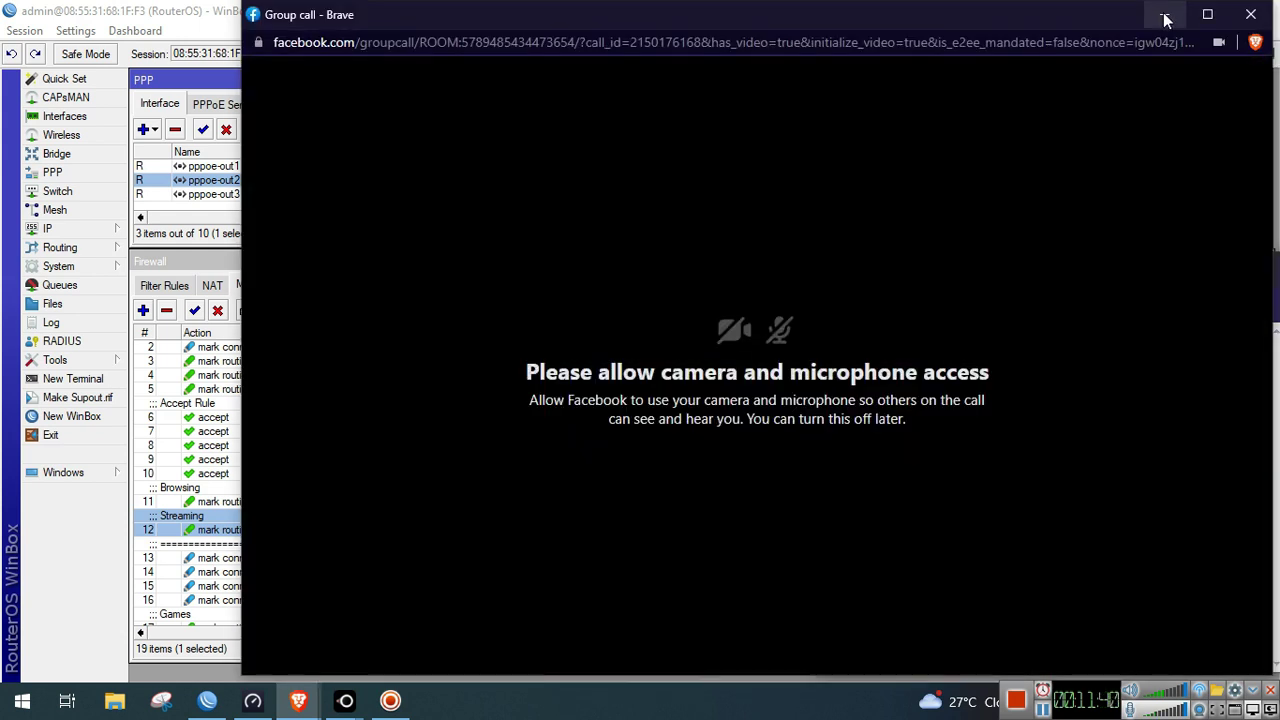
pyautogui.click(1165, 17)
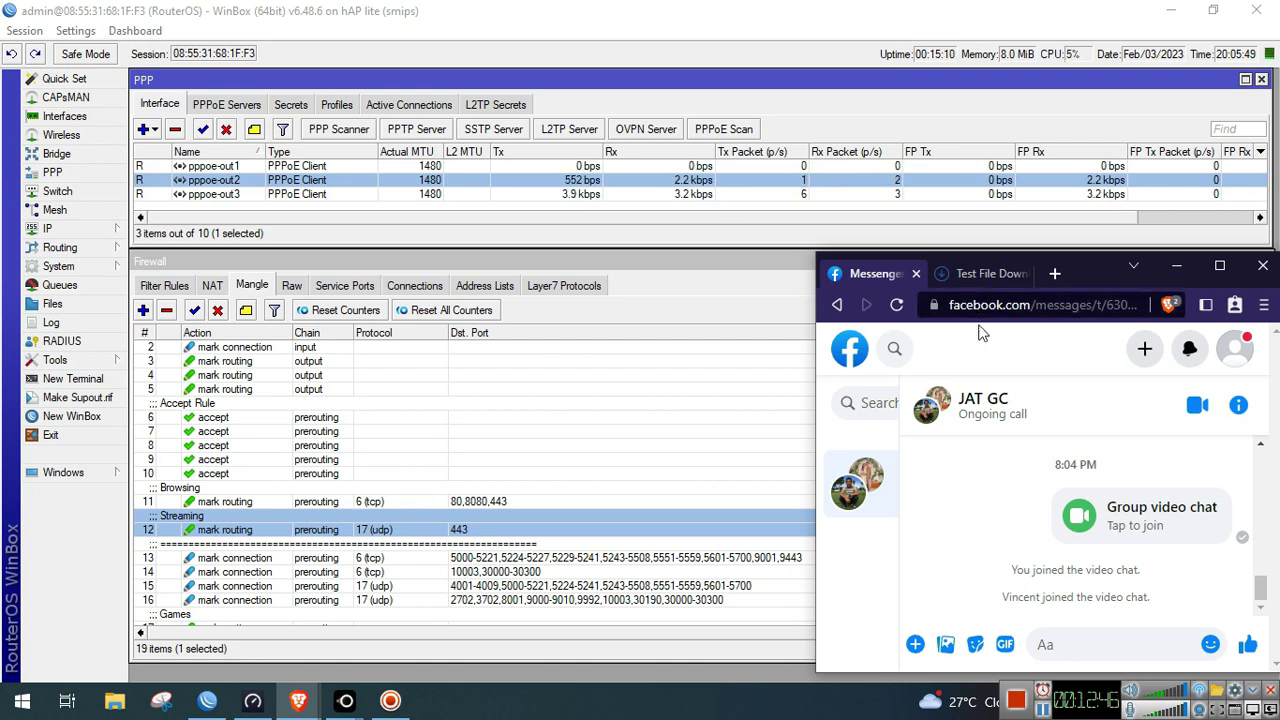
pyautogui.click(1176, 266)
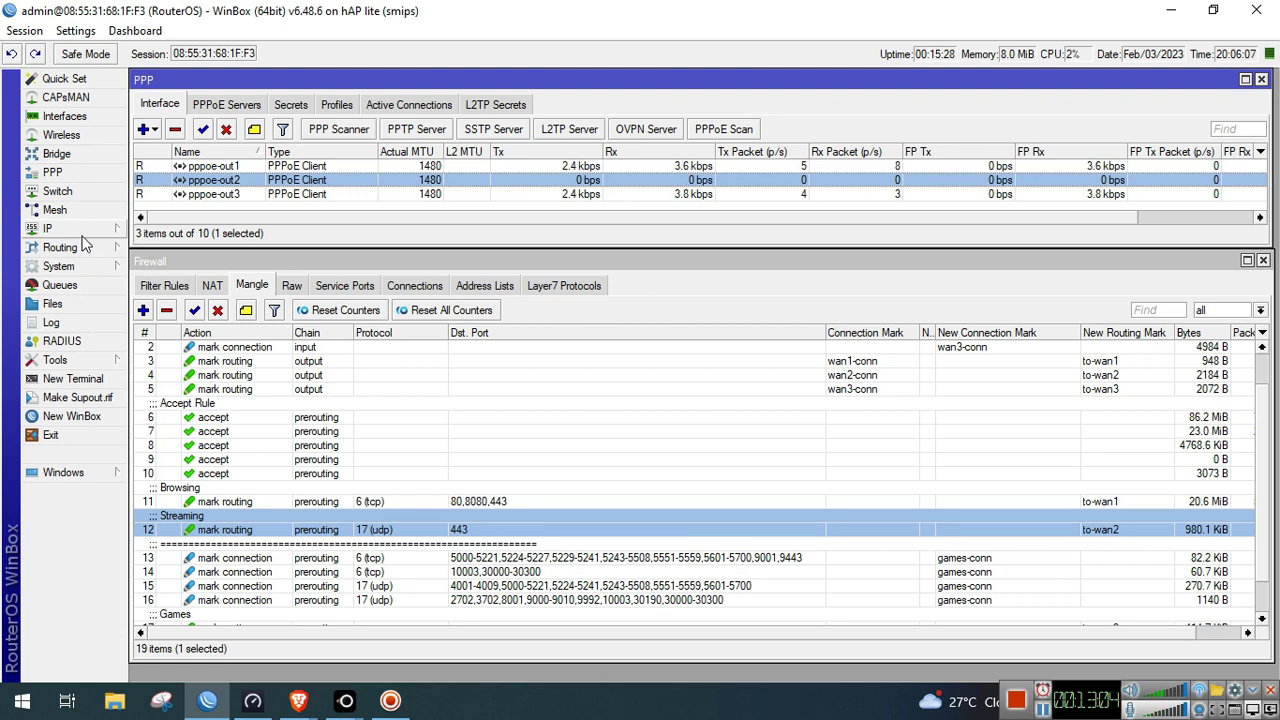
# Reset the router's configuration with No Default Configuration enabled and confirm the reset and reboot.
pyautogui.click(90, 267)
pyautogui.click(185, 506)
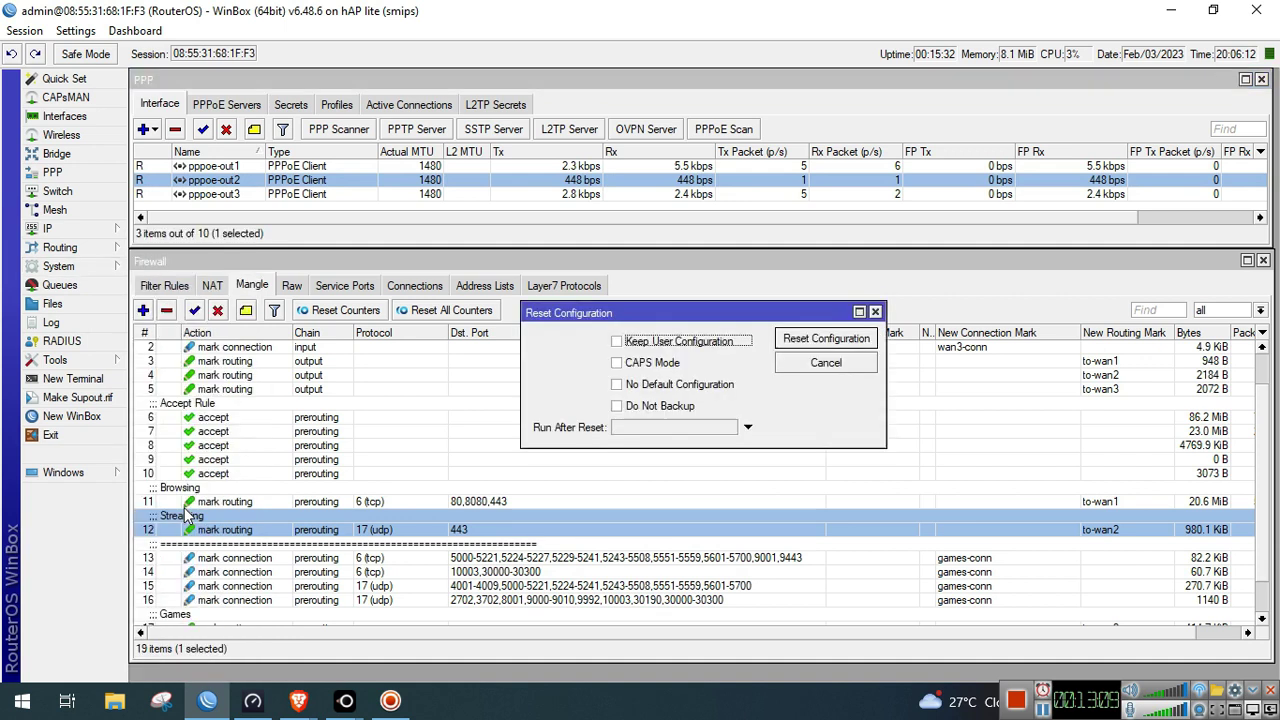
pyautogui.click(620, 386)
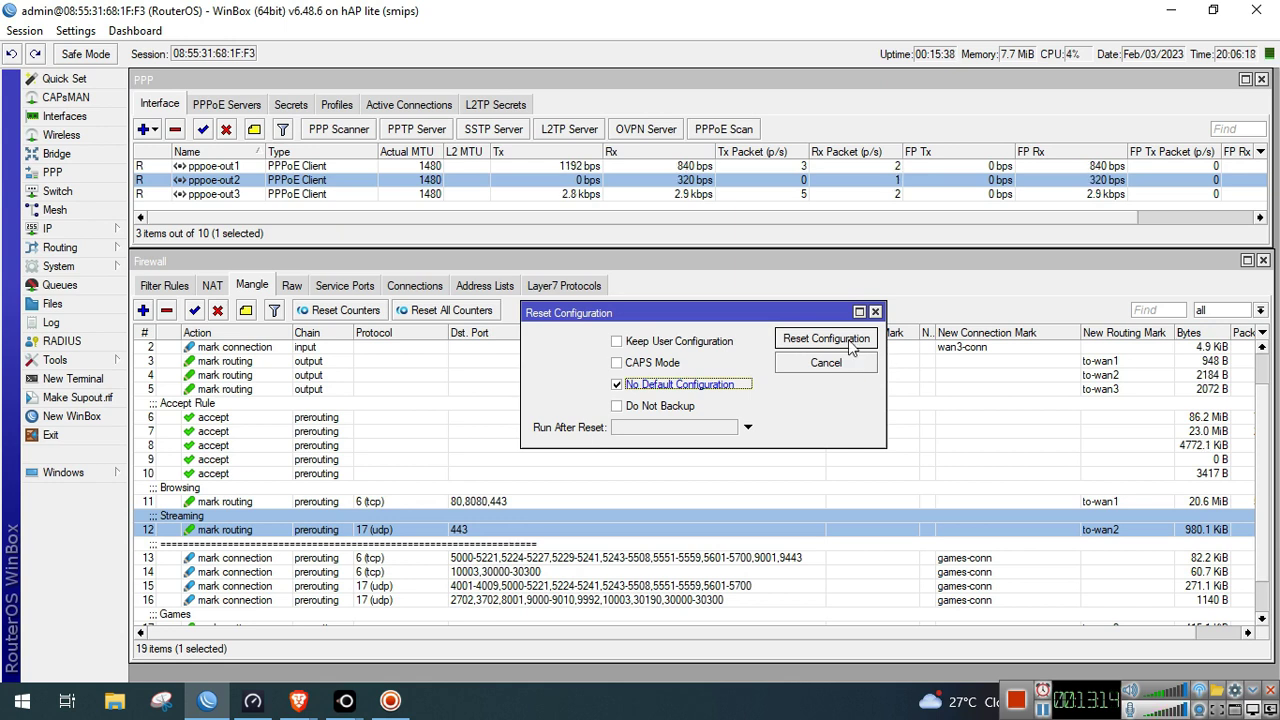
pyautogui.click(851, 340)
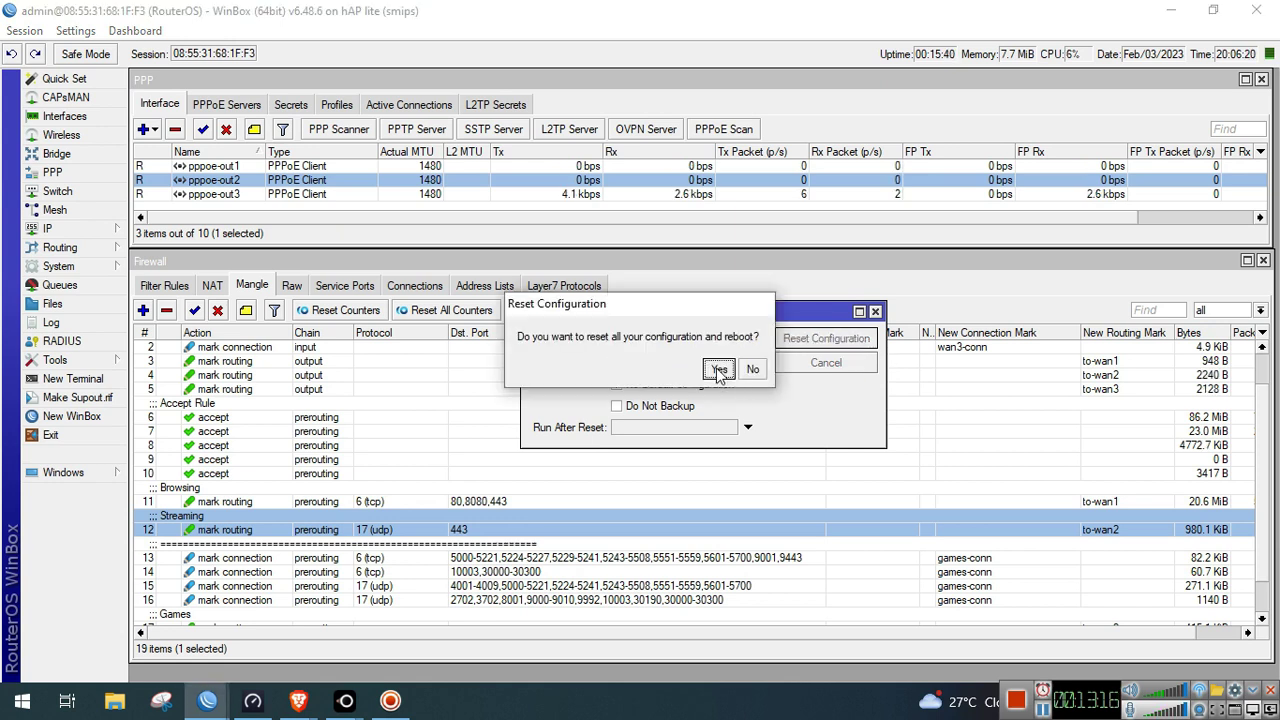
pyautogui.click(716, 368)
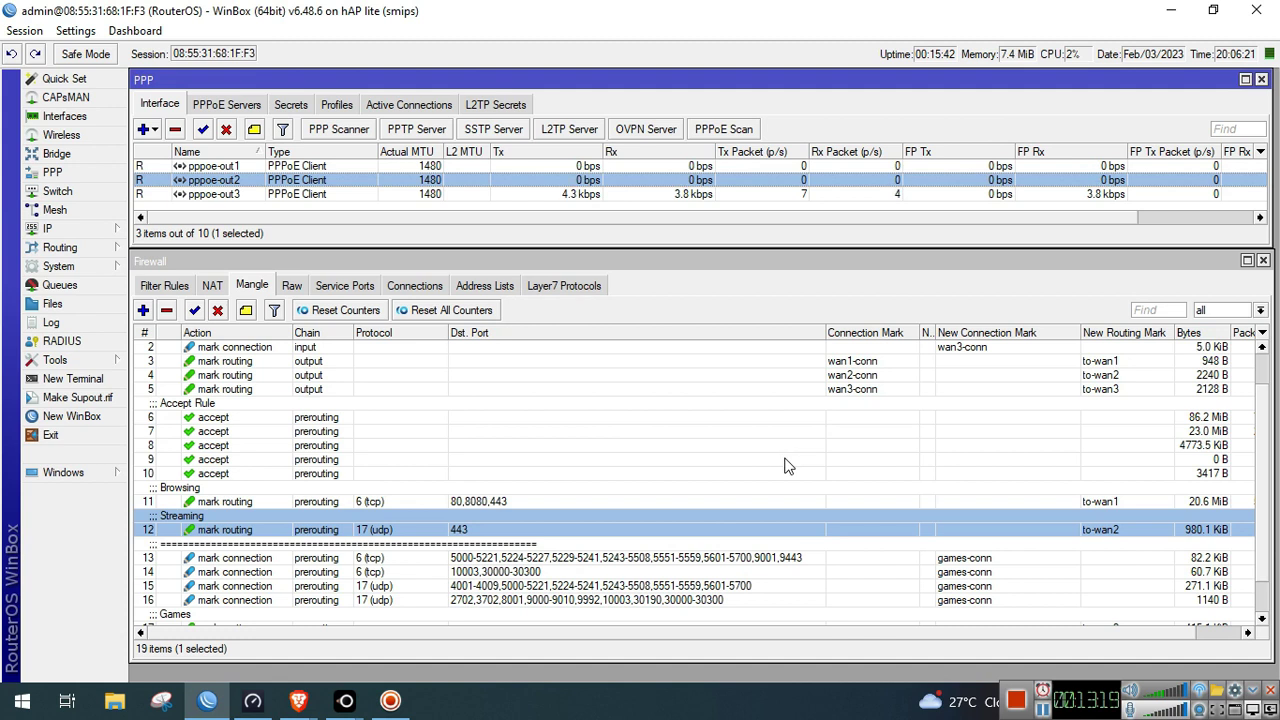